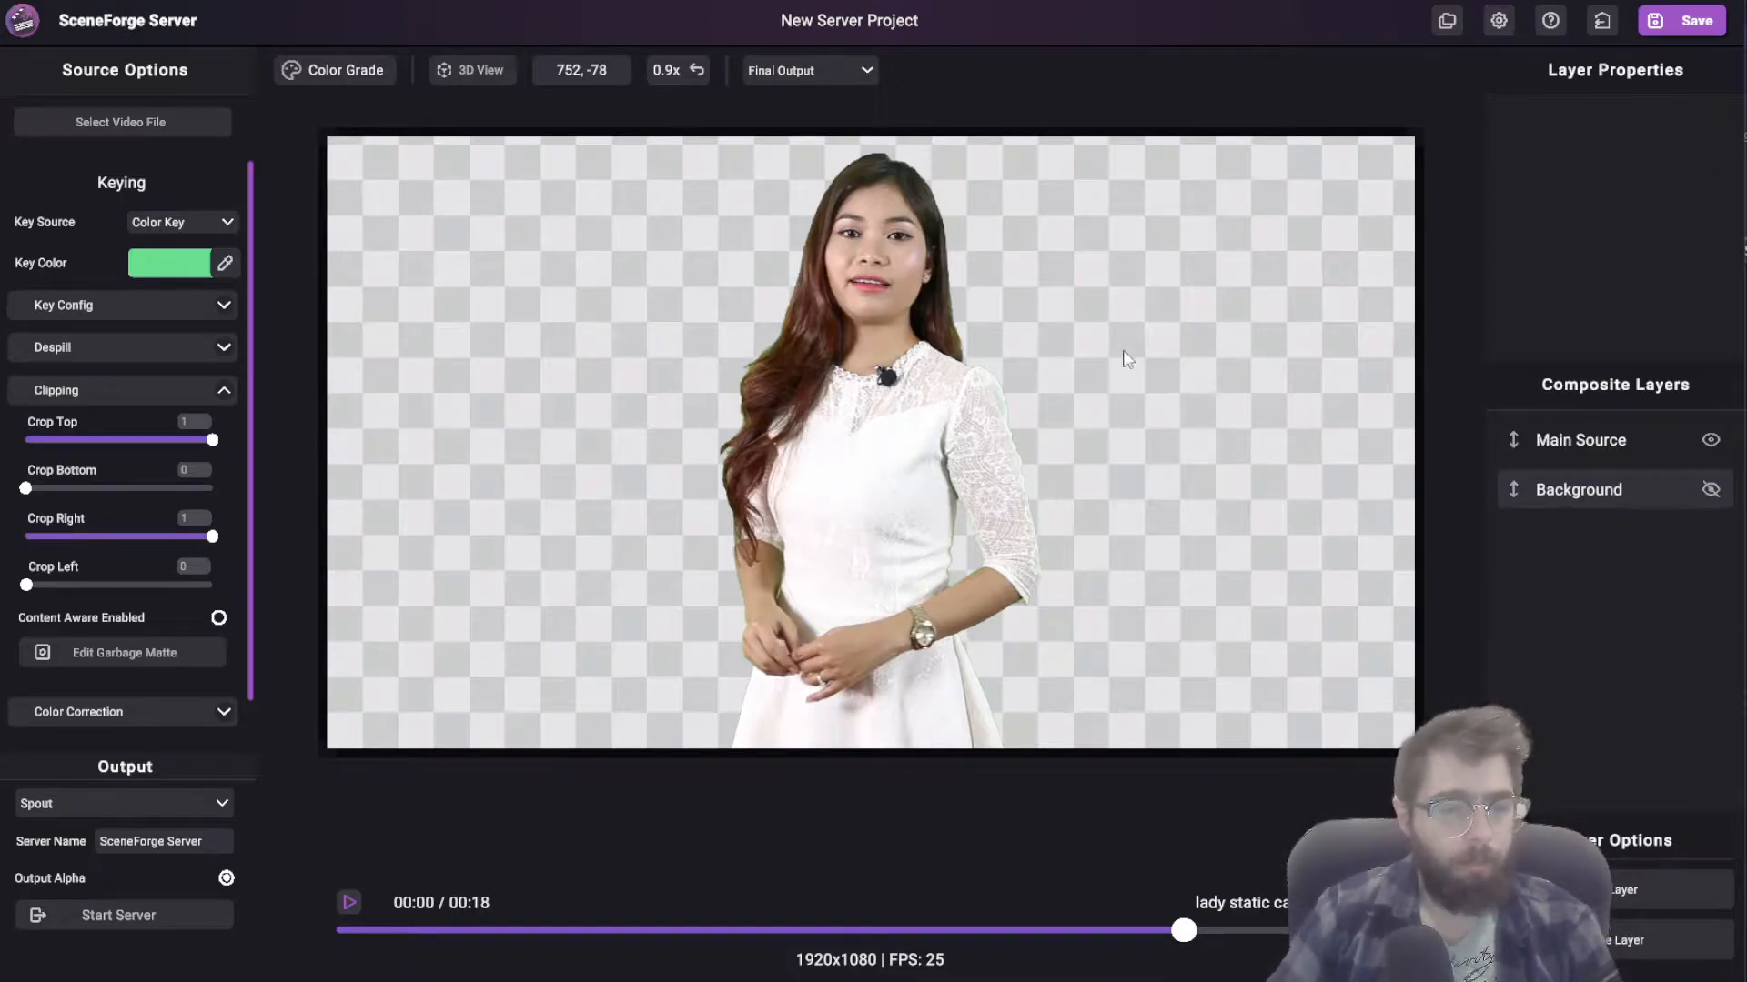
# Step: Play the keyed clip from an earlier point and pause it at about 00:06 to check the key
pyautogui.moveTo(933, 634); pyautogui.dragTo(1029, 614)
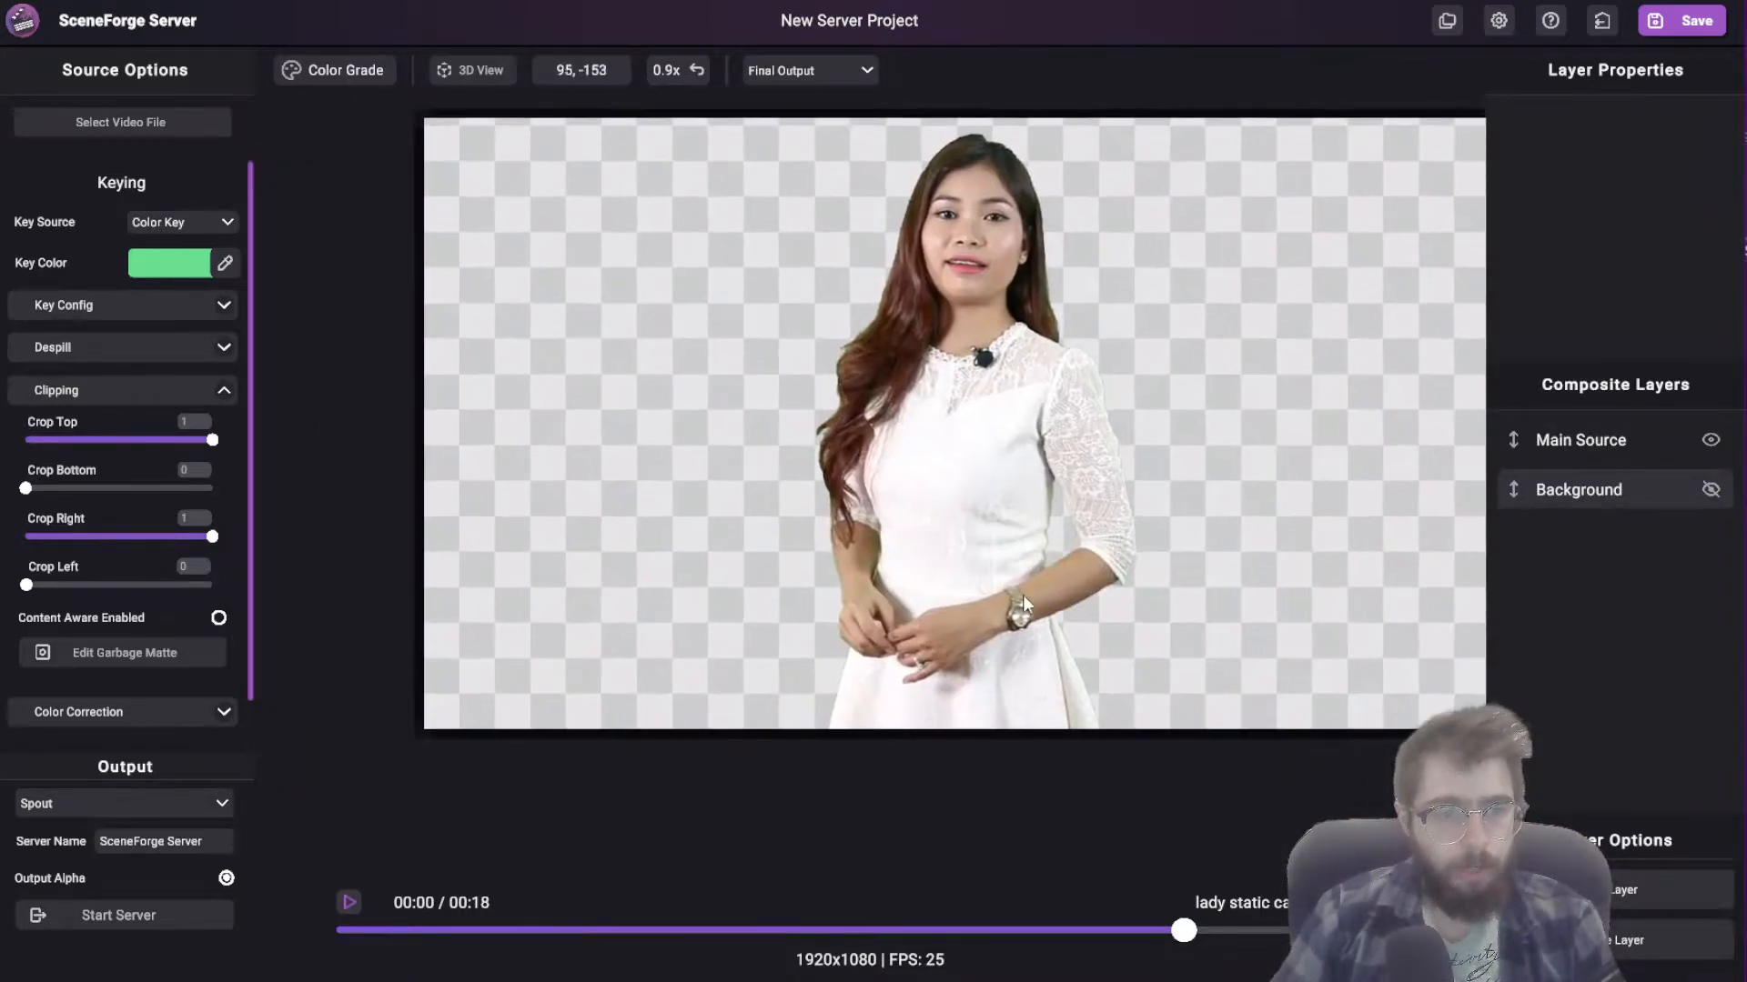
pyautogui.click(552, 928)
pyautogui.click(344, 904)
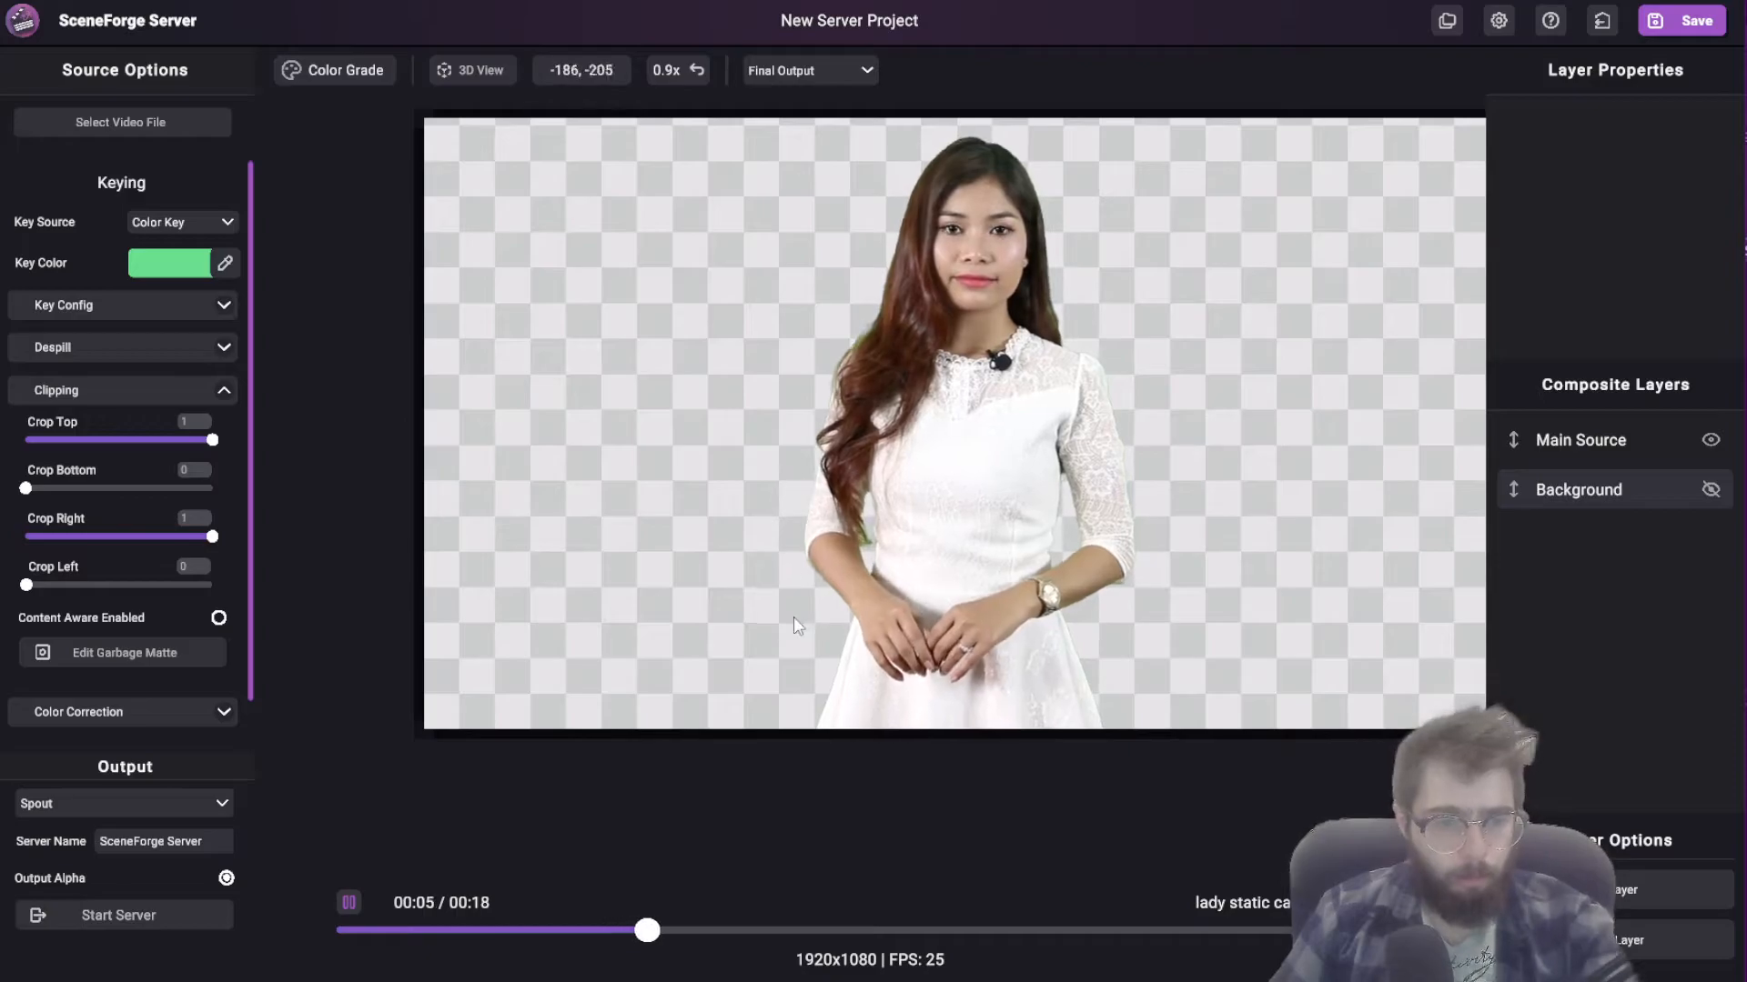
pyautogui.click(351, 905)
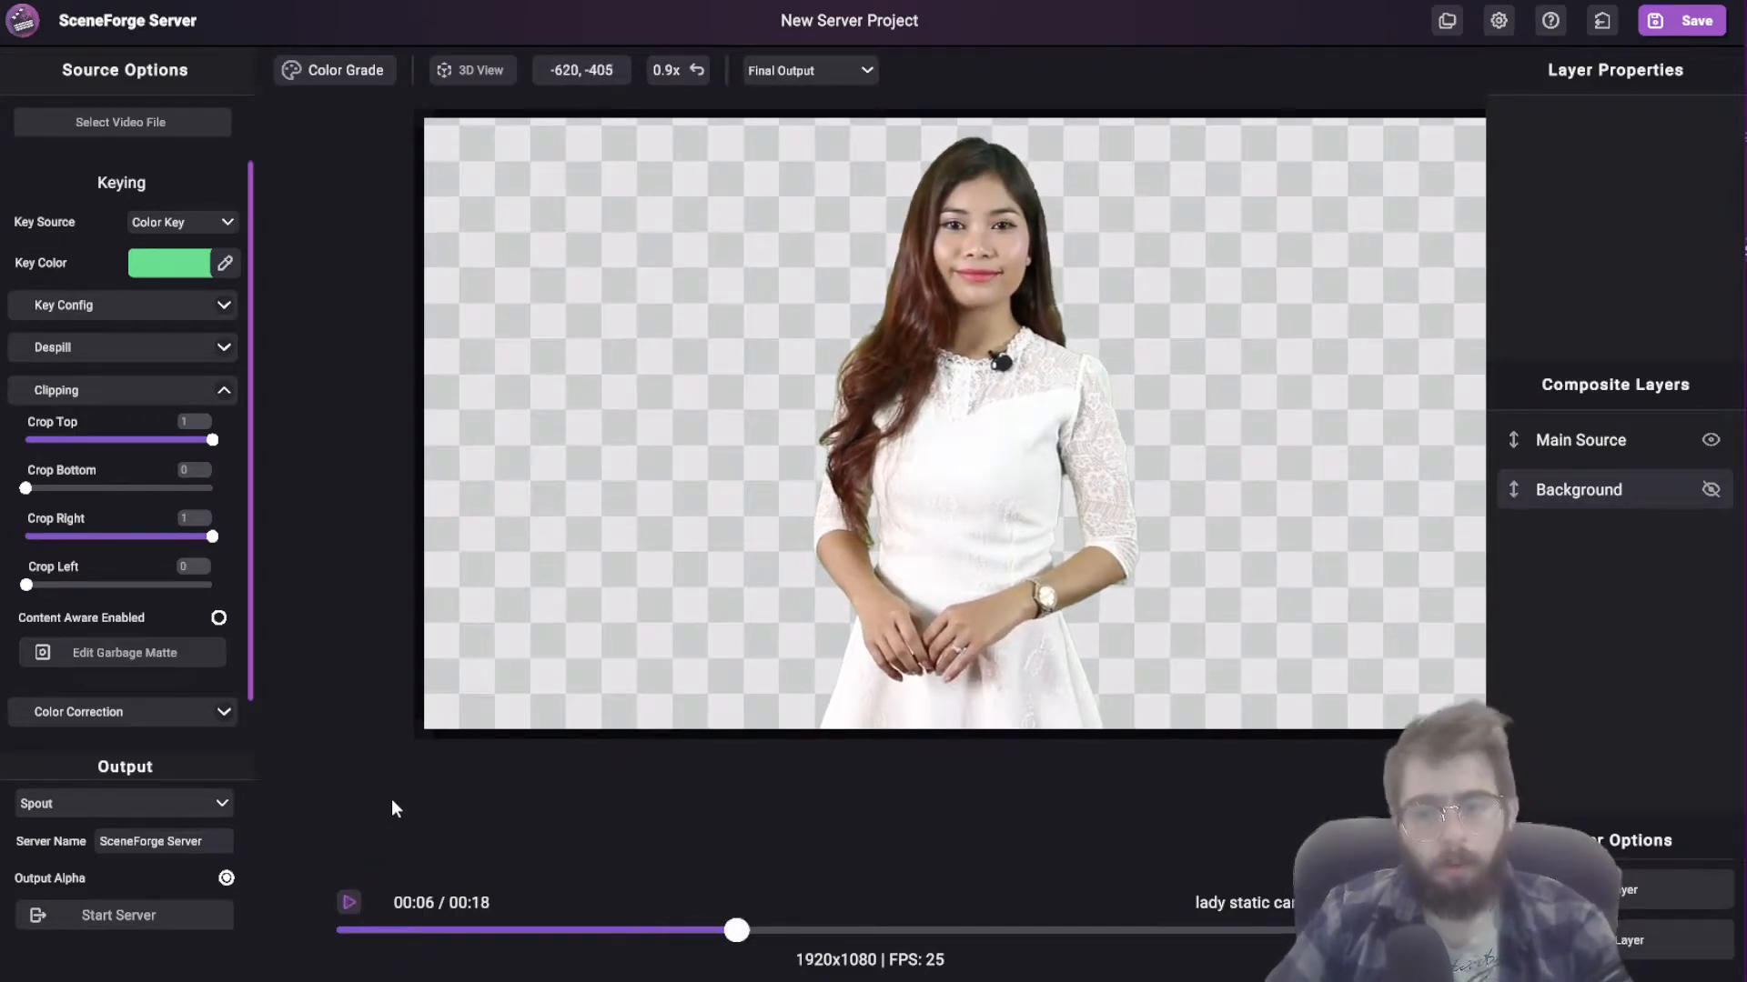
pyautogui.moveTo(1005, 441); pyautogui.dragTo(986, 462, button='middle')
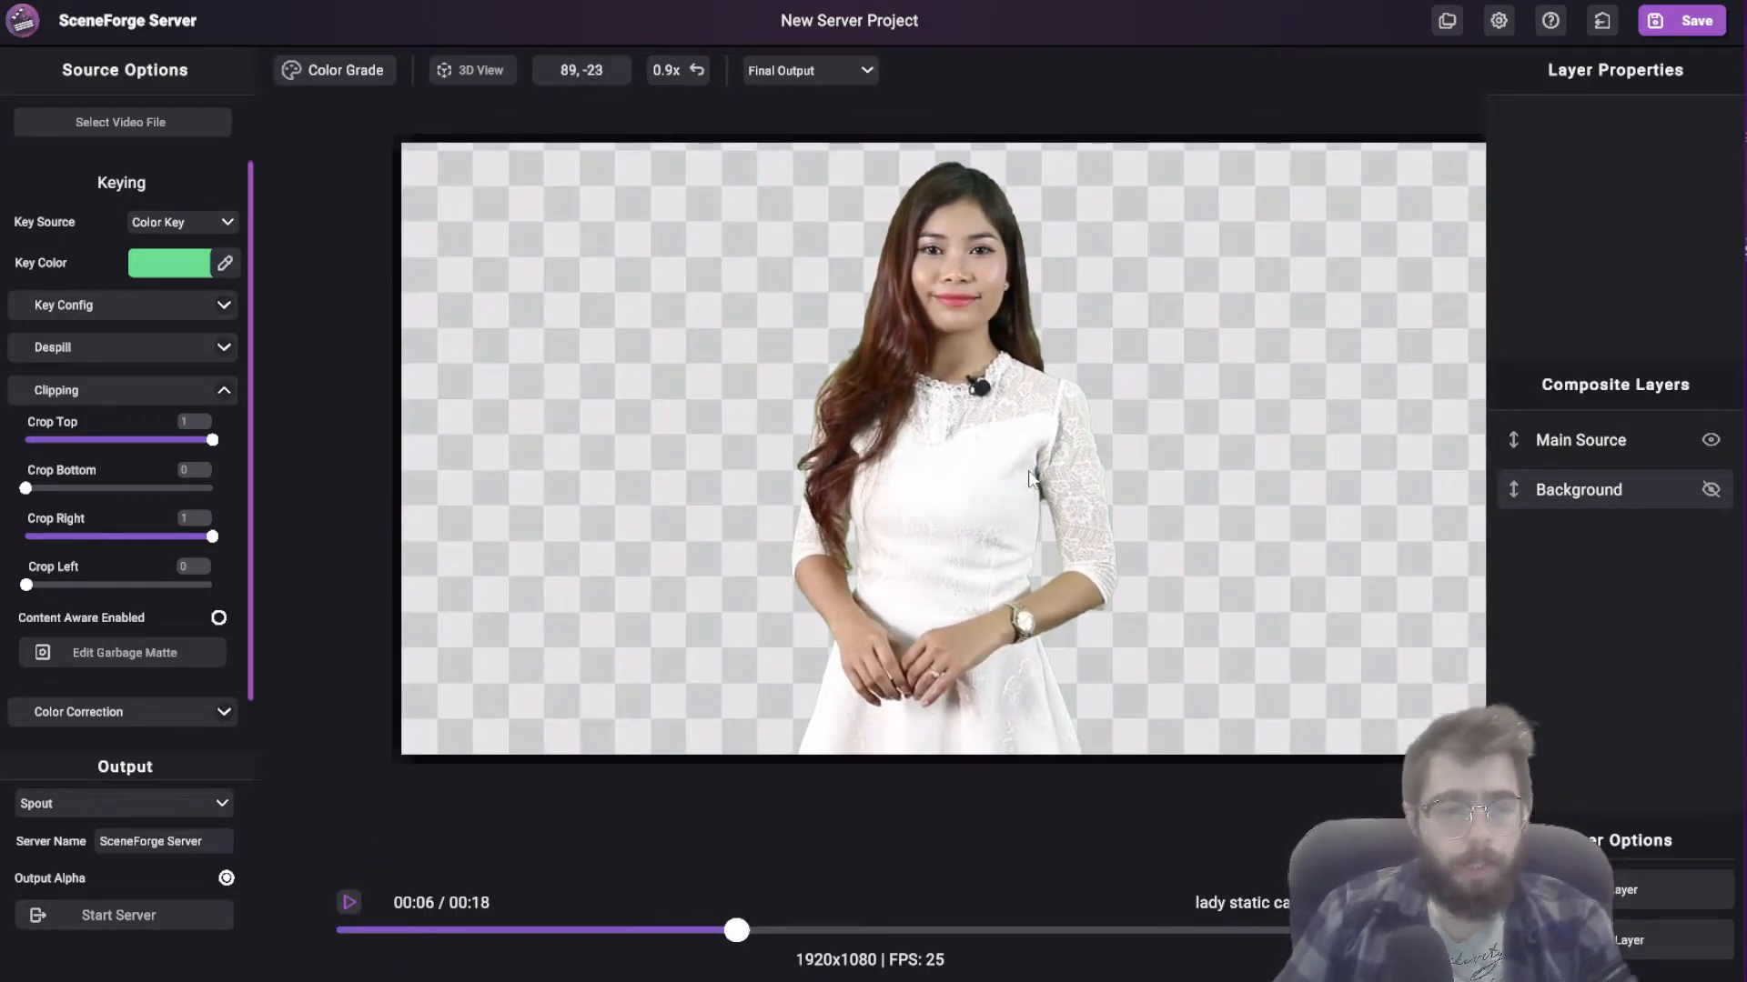
# Step: Expand the Key Config settings and make the Background layer visible, briefly hiding the Main Source layer to view the background alone
pyautogui.click(225, 393)
pyautogui.click(235, 382)
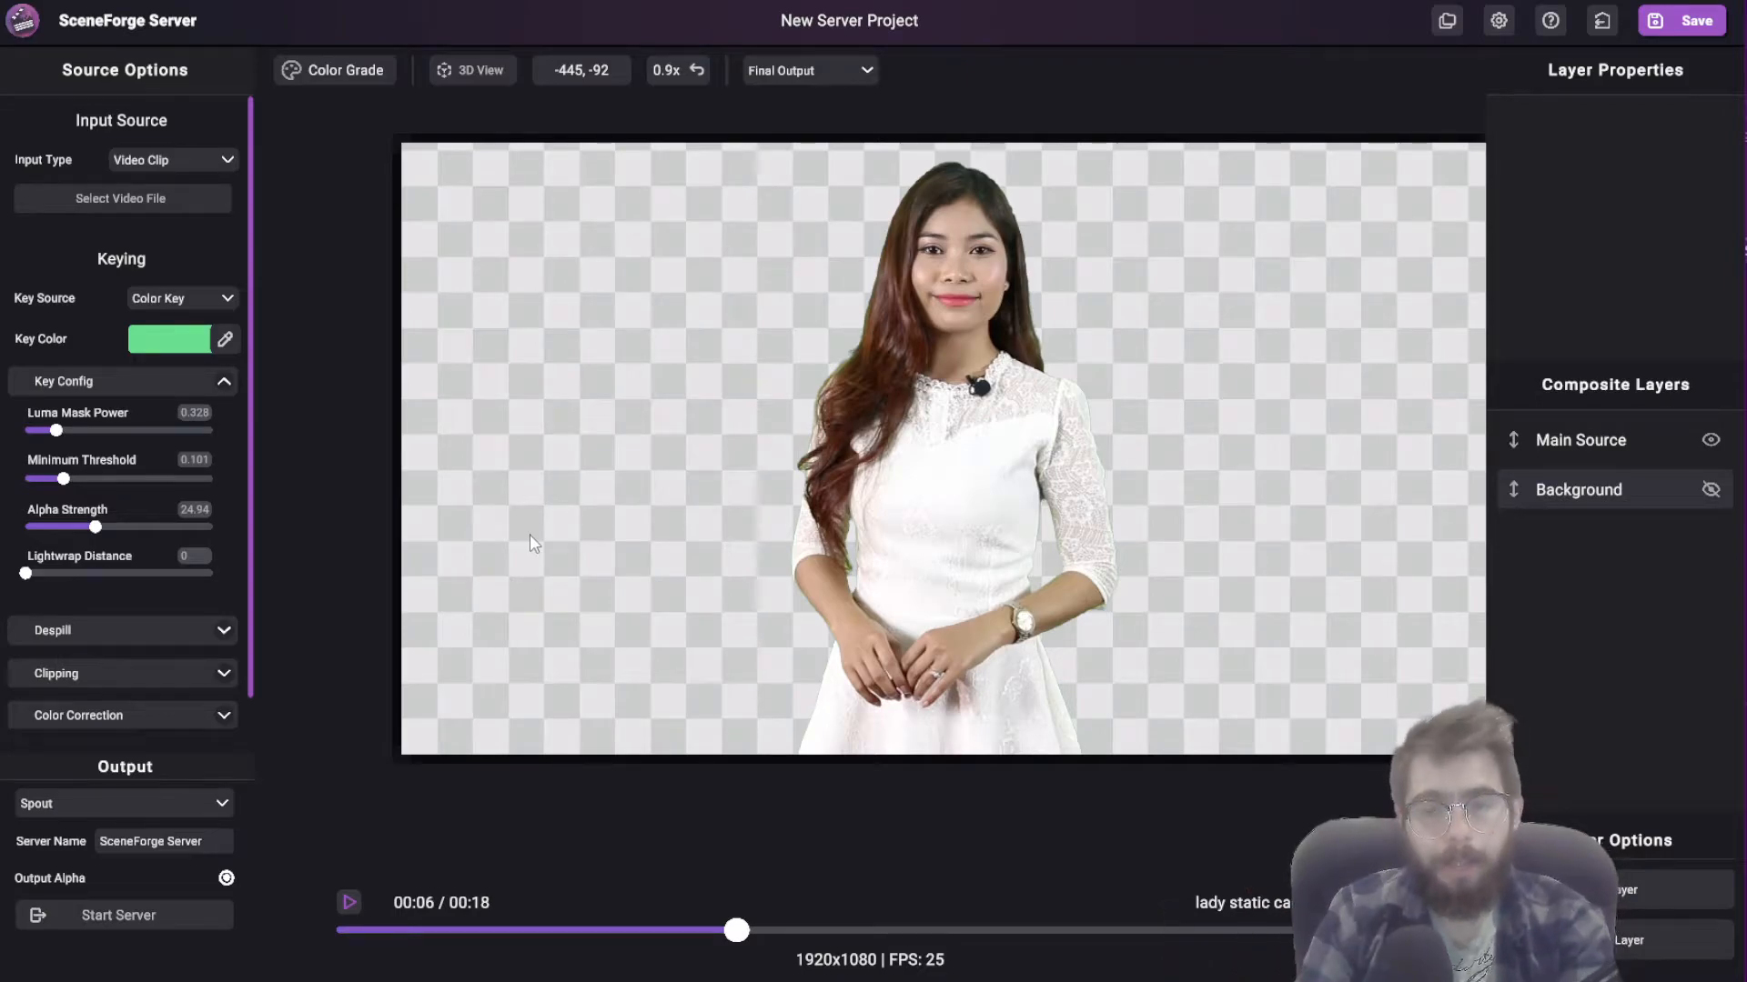
pyautogui.moveTo(529, 533); pyautogui.dragTo(739, 477)
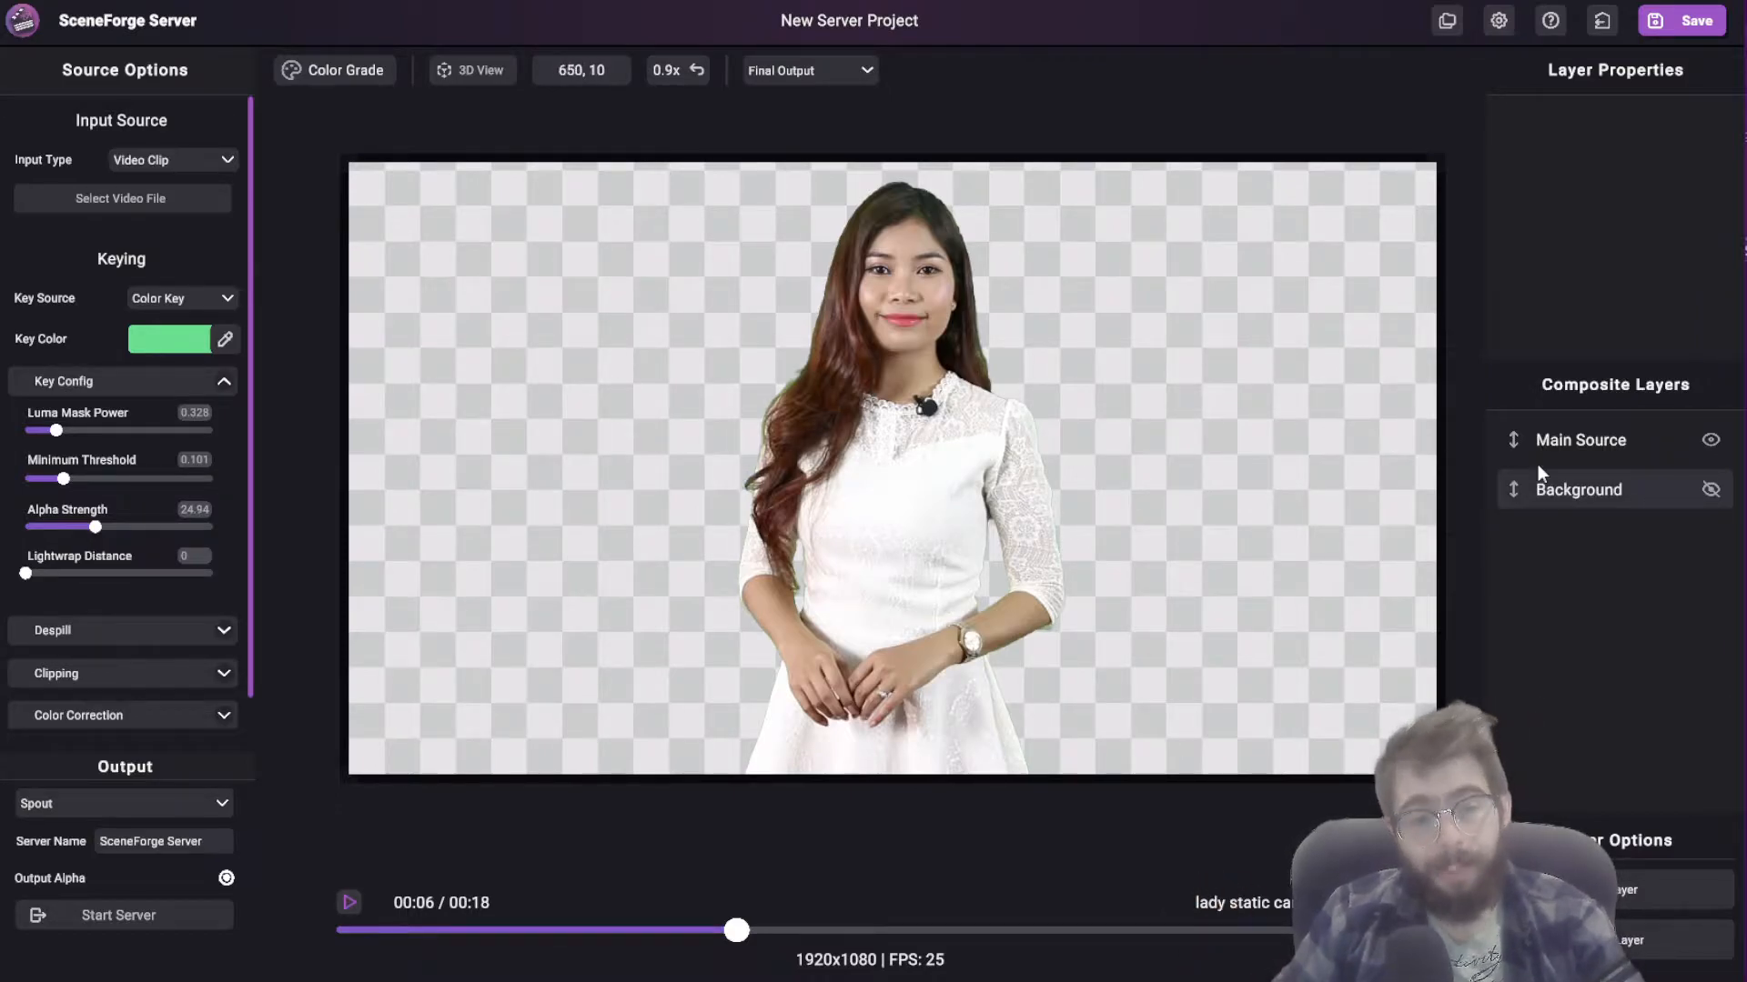
pyautogui.click(1656, 502)
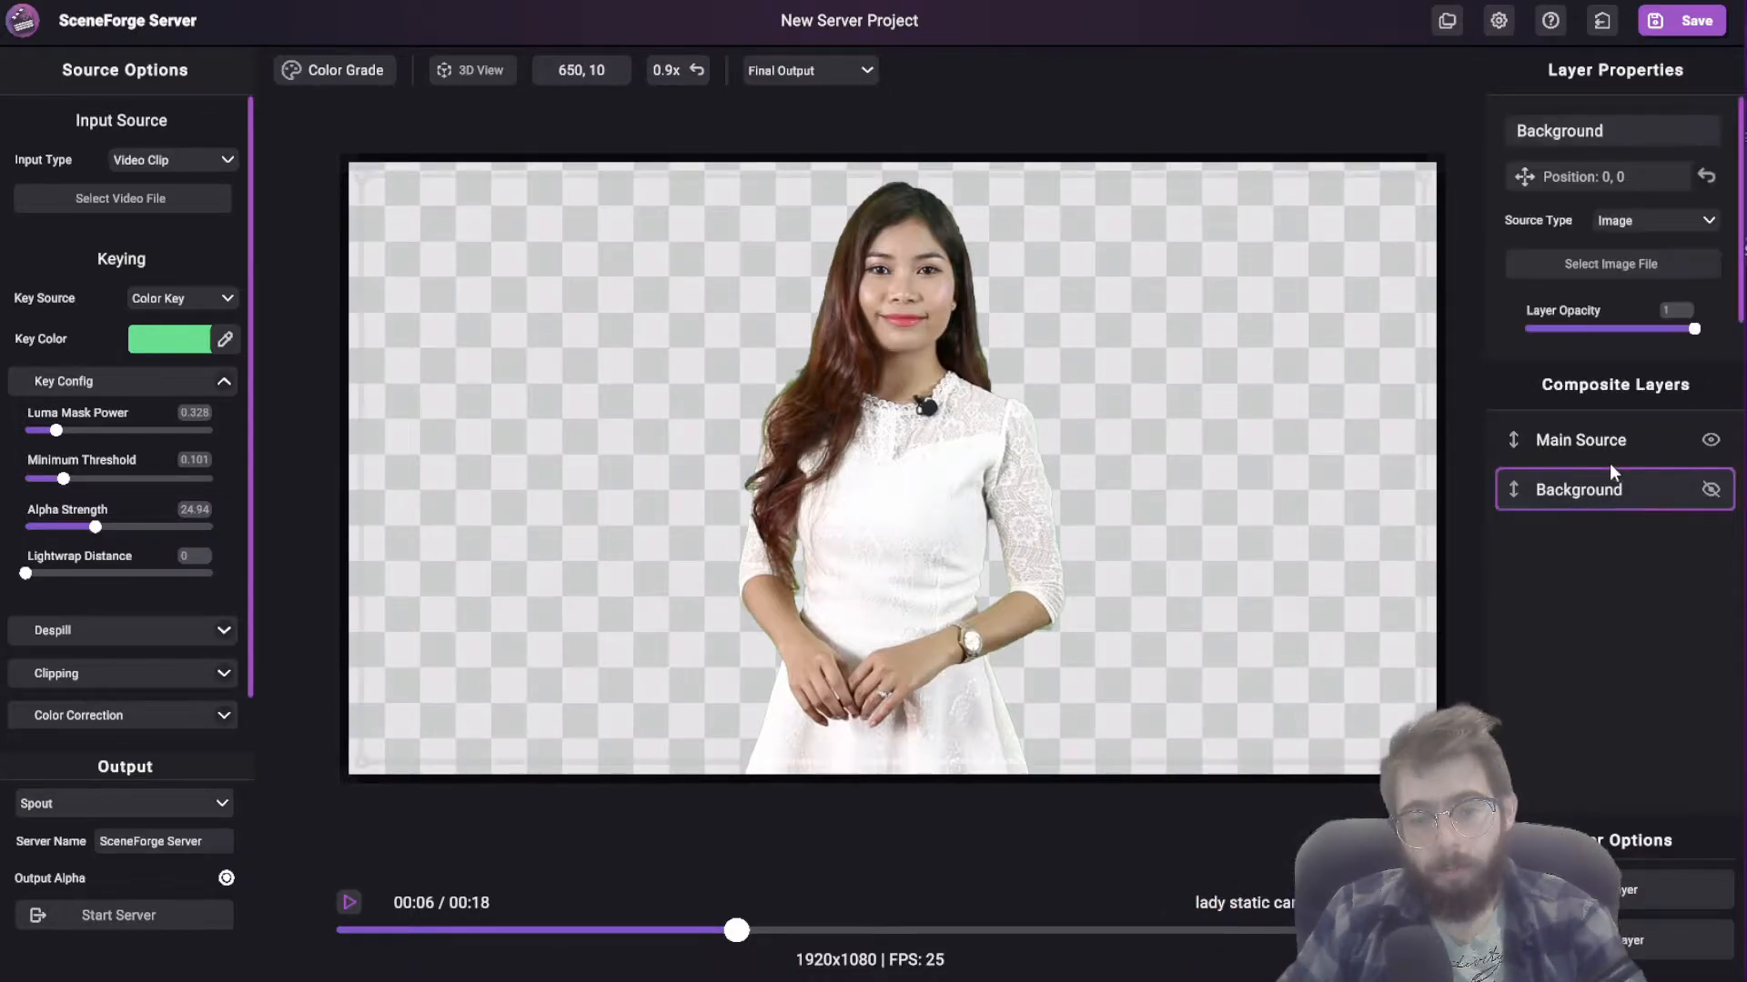
pyautogui.click(1610, 458)
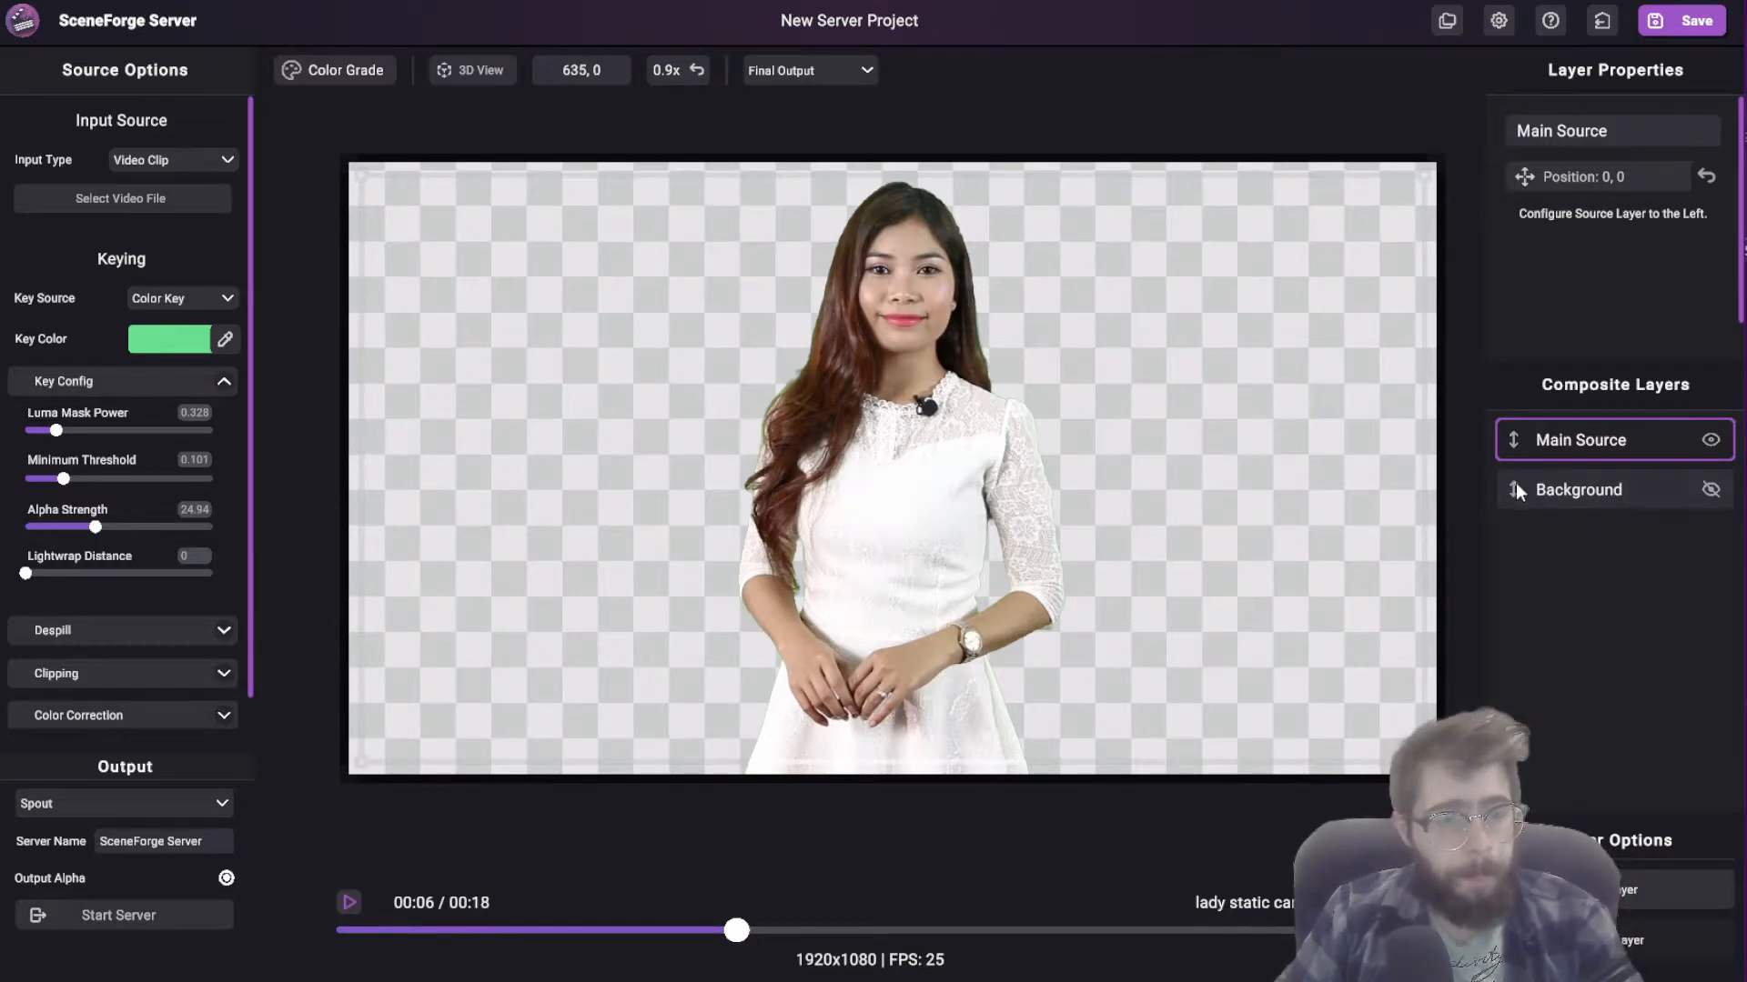
pyautogui.click(1563, 491)
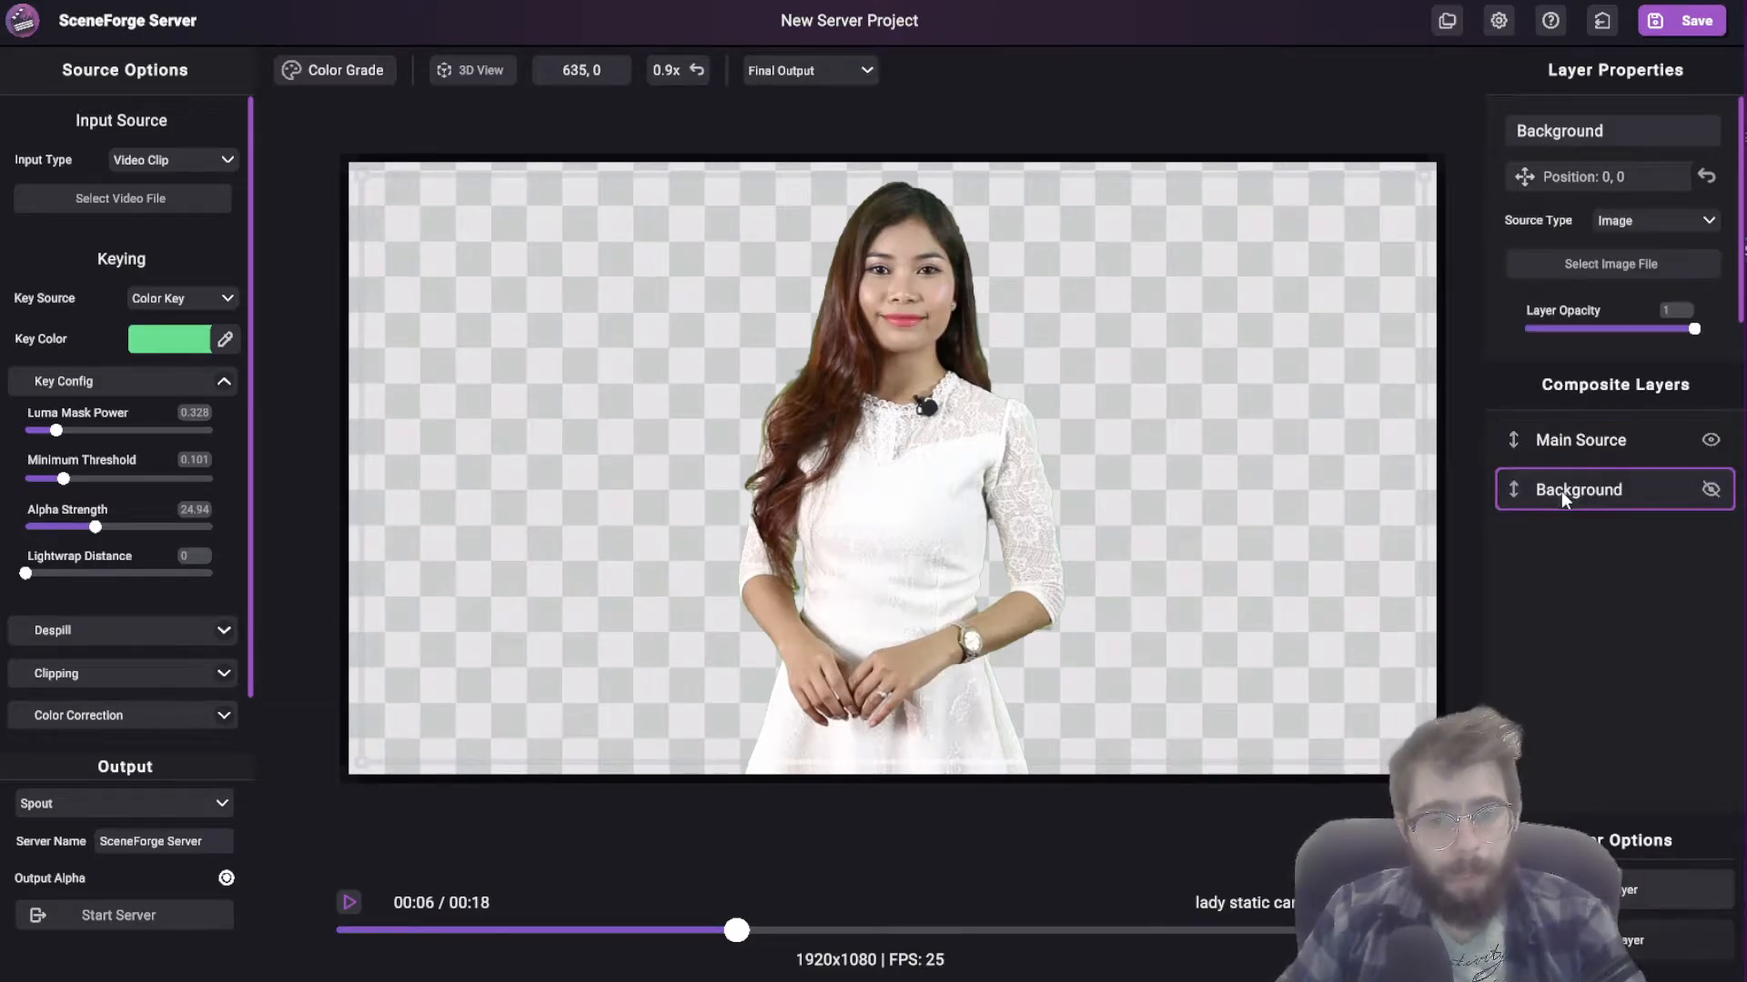
pyautogui.click(1710, 492)
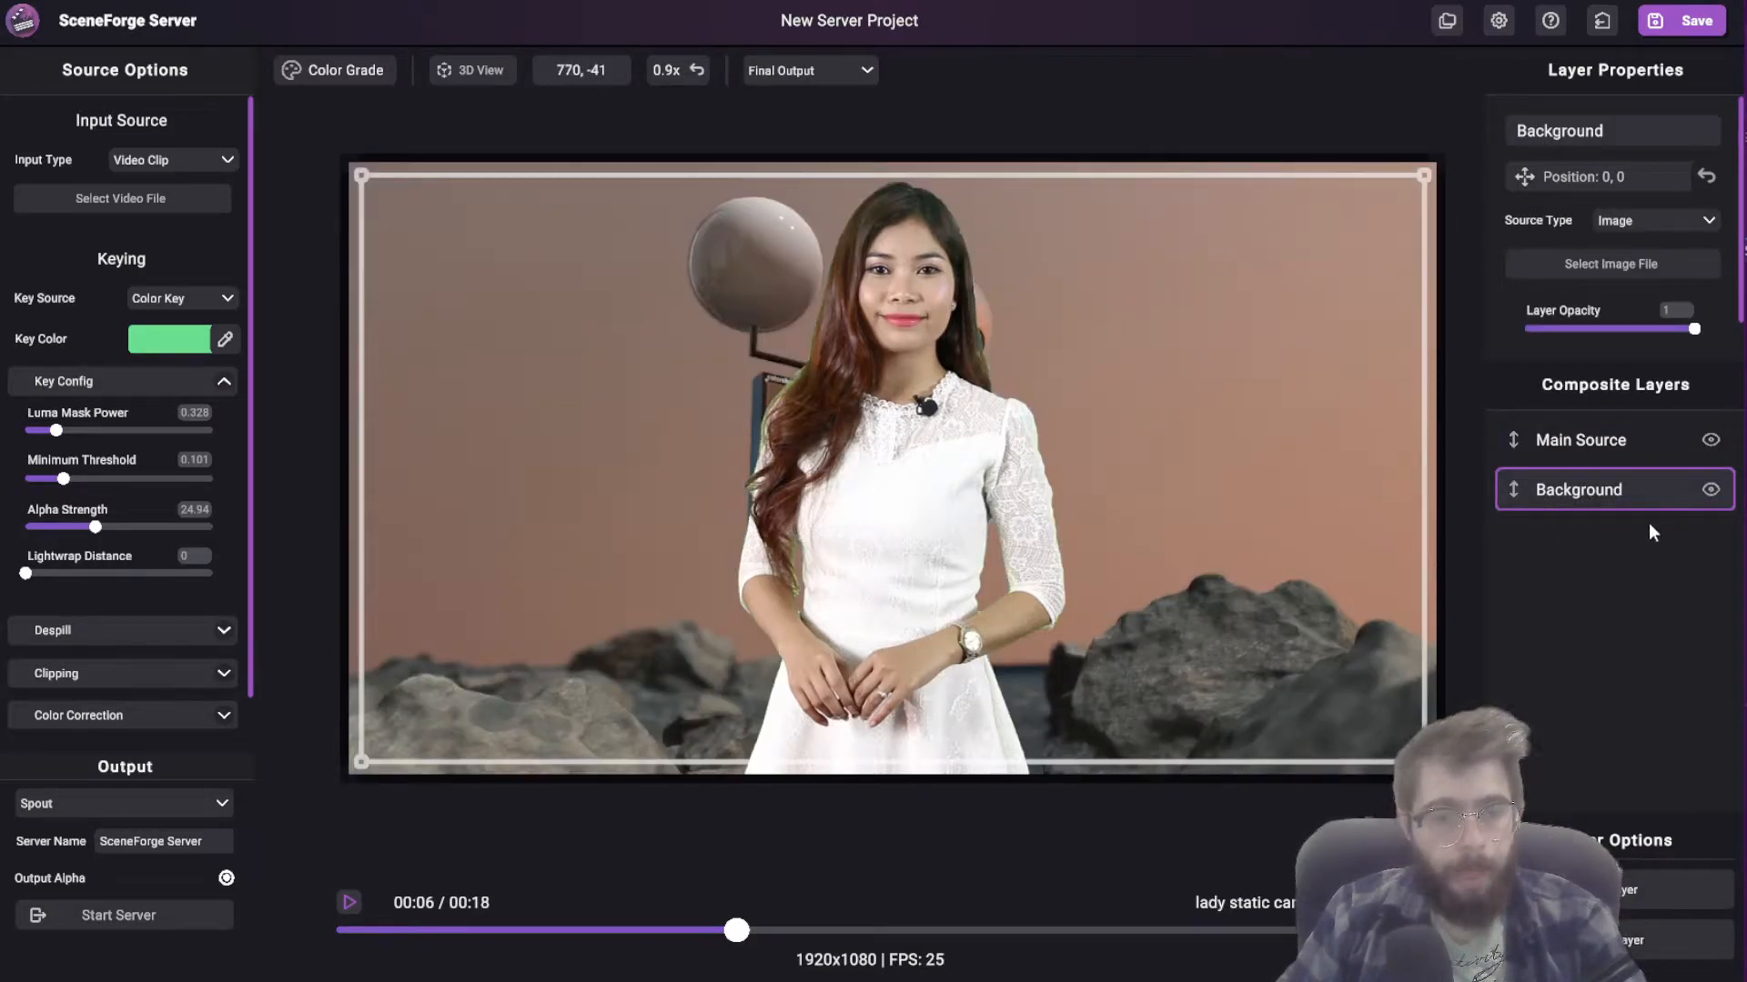
pyautogui.click(1710, 441)
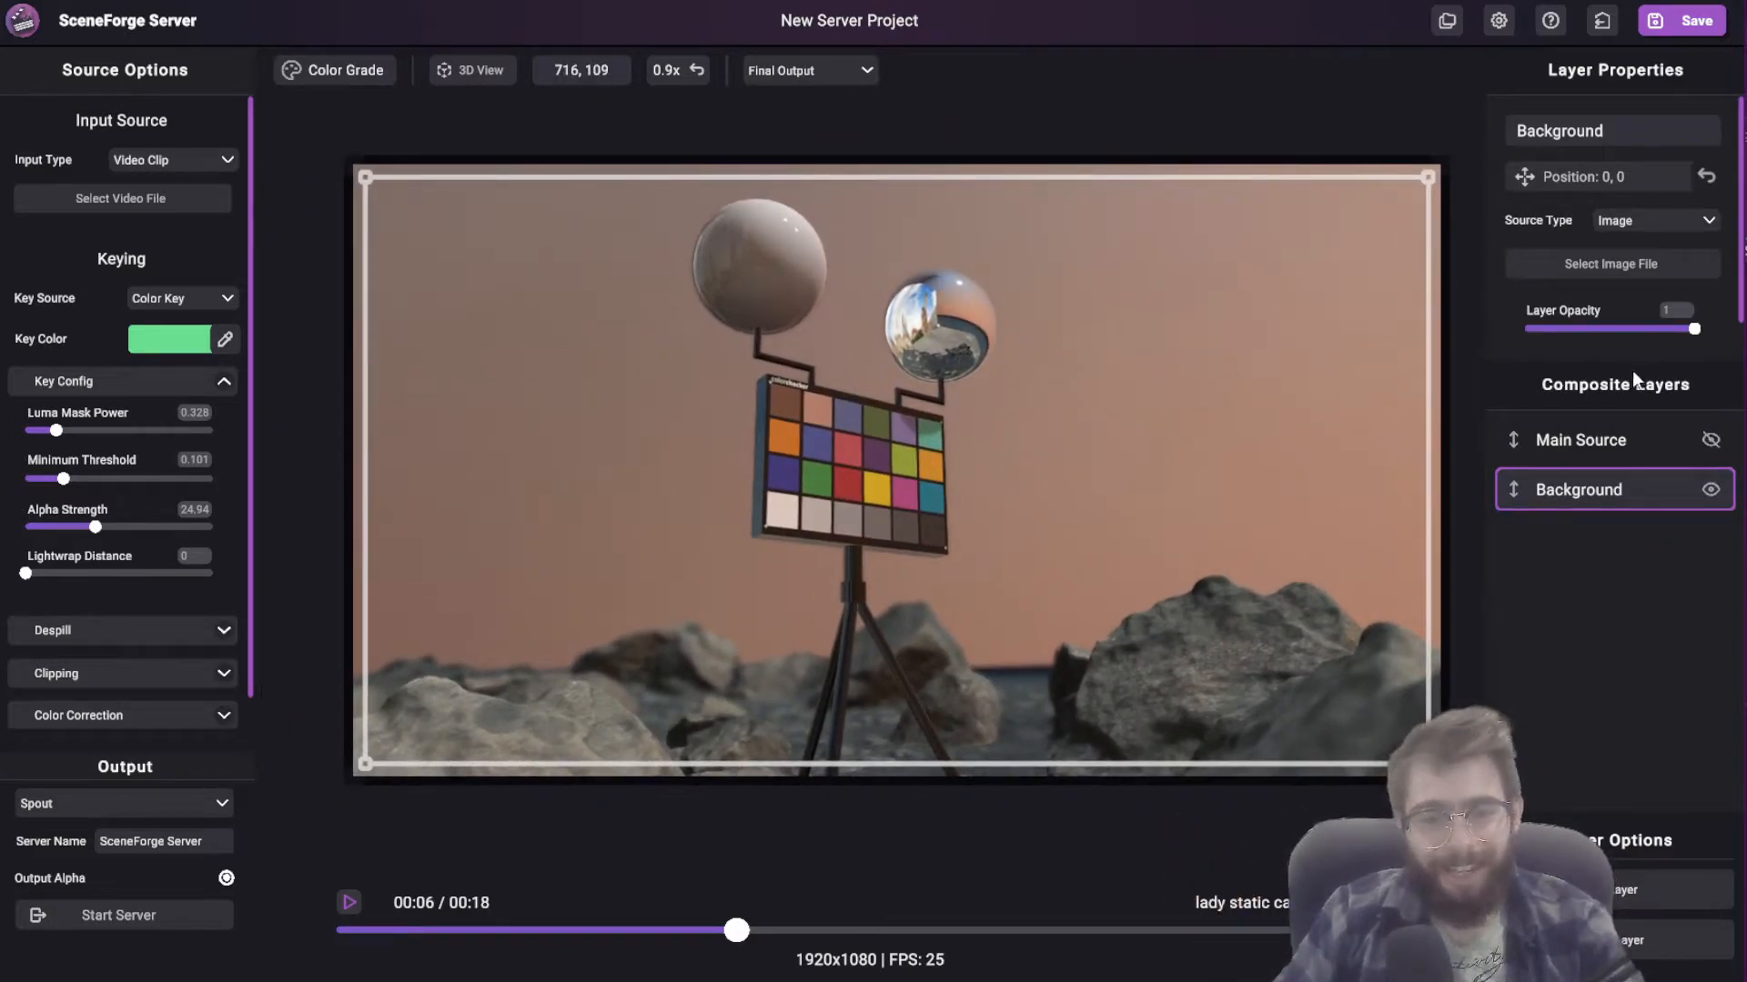
pyautogui.click(1710, 438)
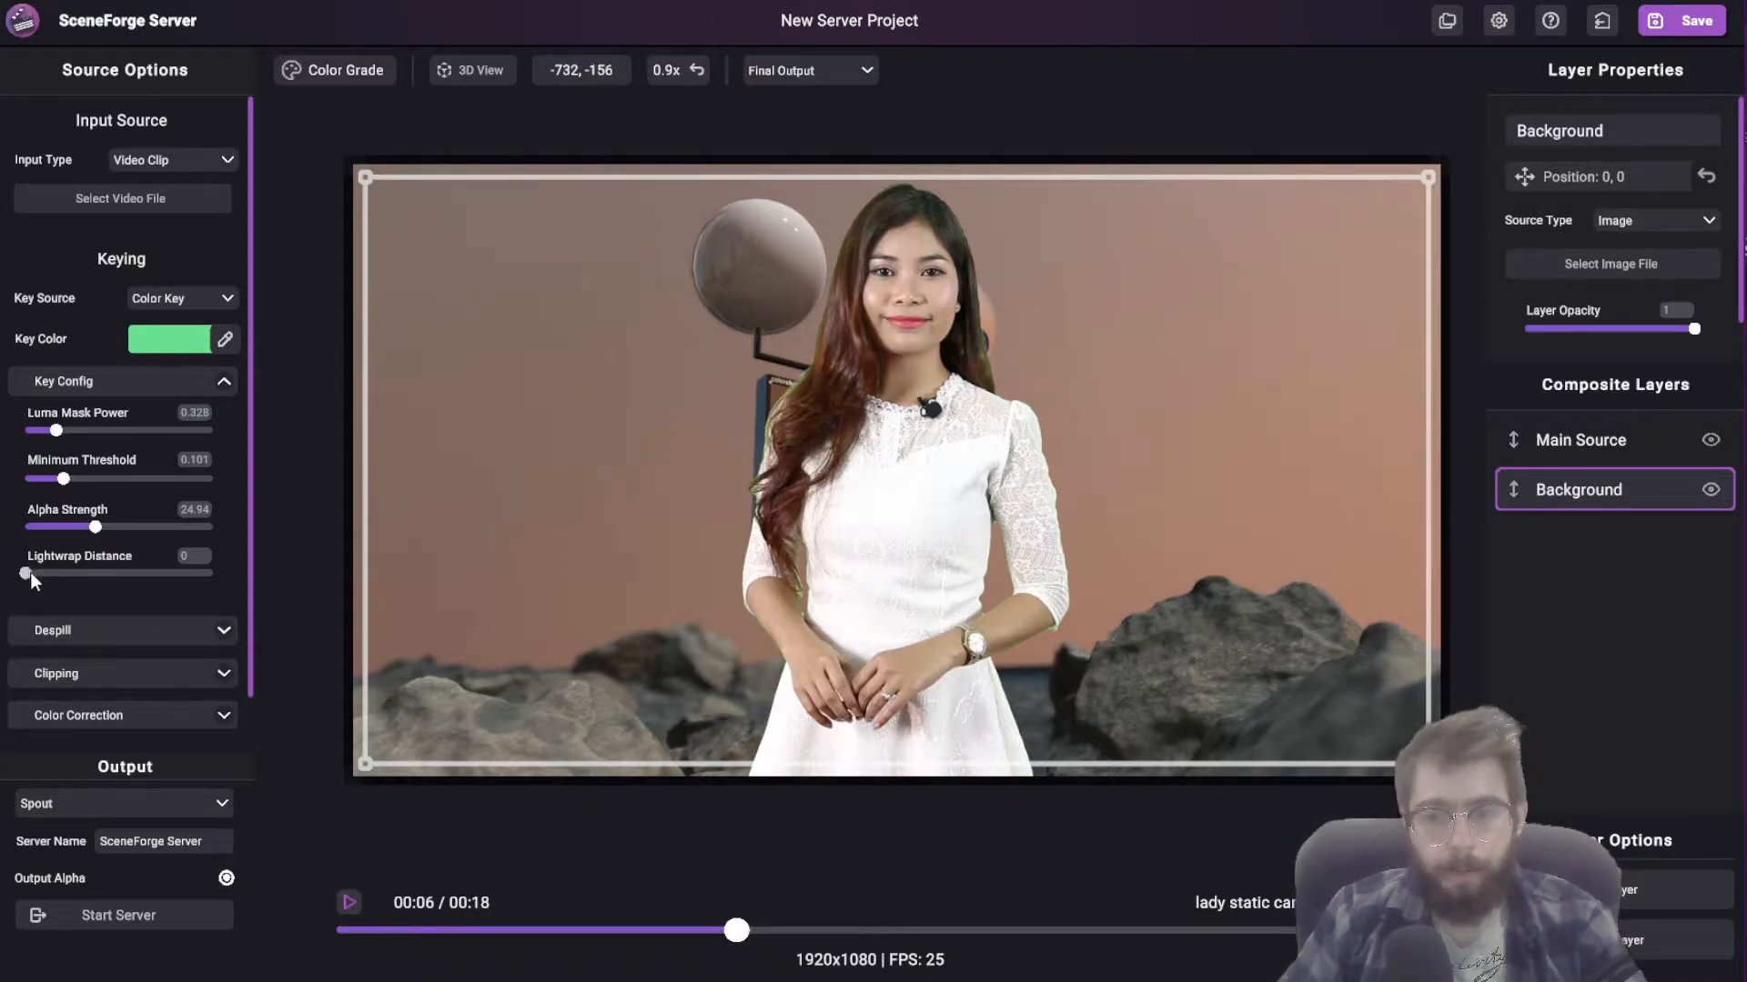
# Step: Try a Lightwrap Distance of 0.622, settle on 0.274, and collapse the Key Config settings
pyautogui.moveTo(30, 571); pyautogui.dragTo(146, 602)
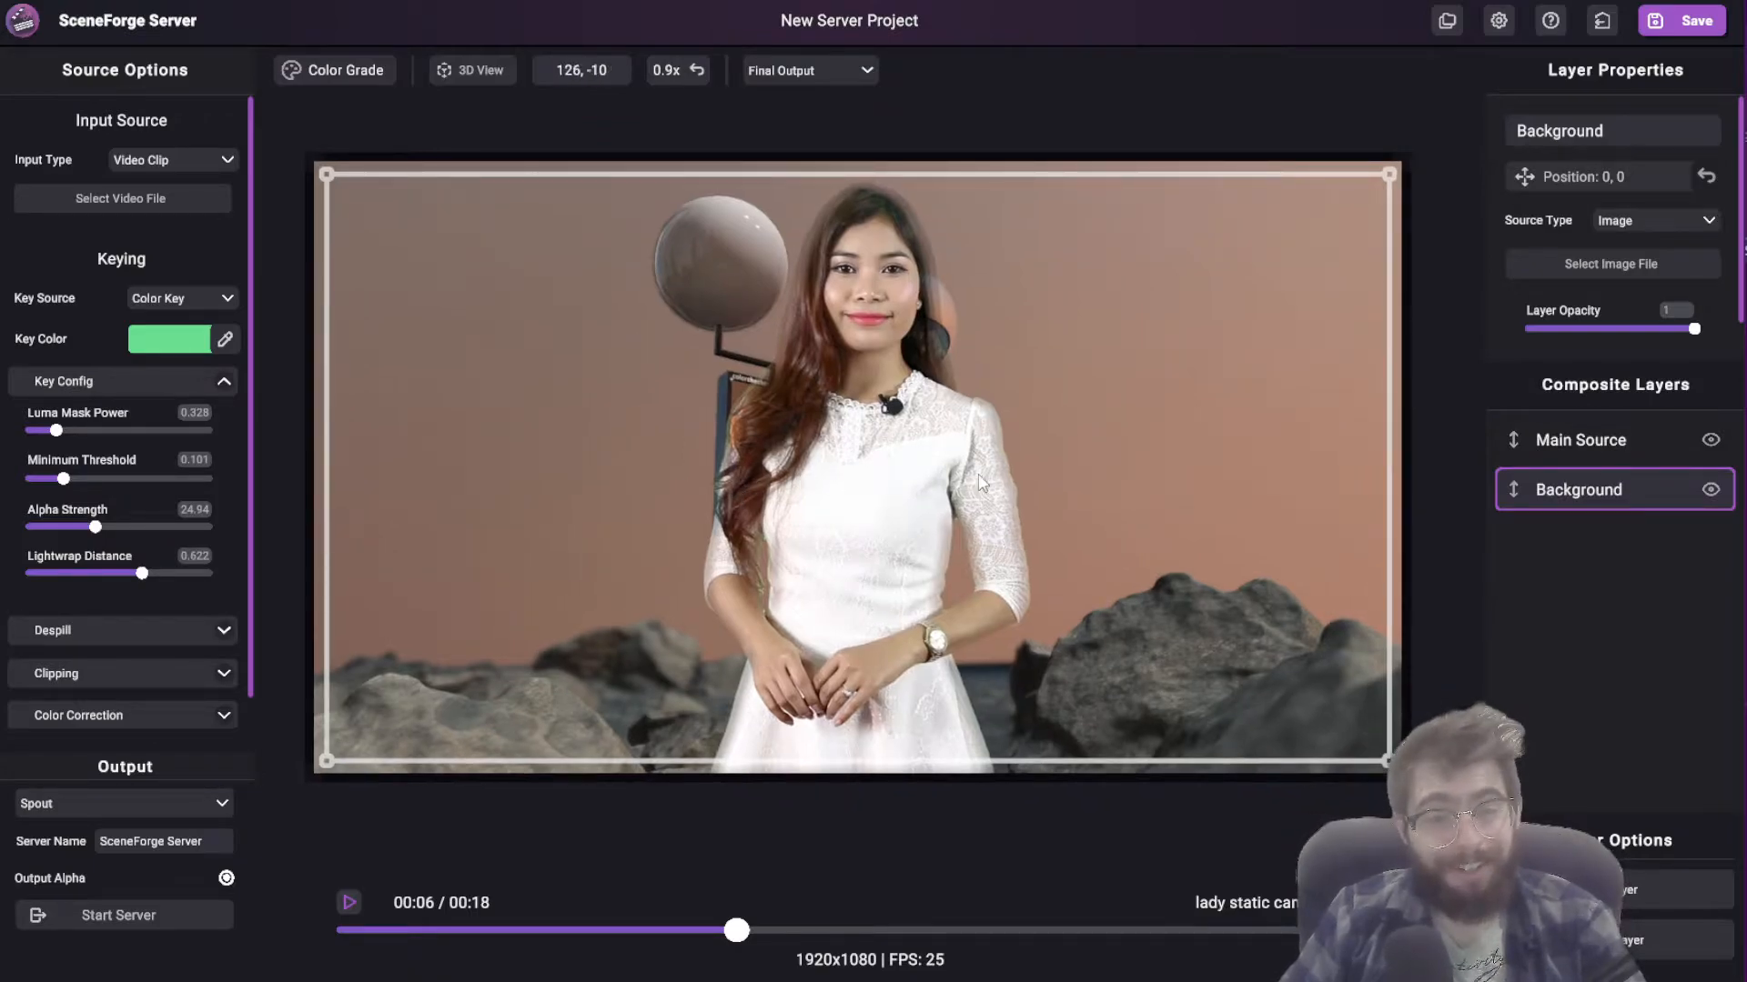
pyautogui.moveTo(156, 575); pyautogui.dragTo(76, 584)
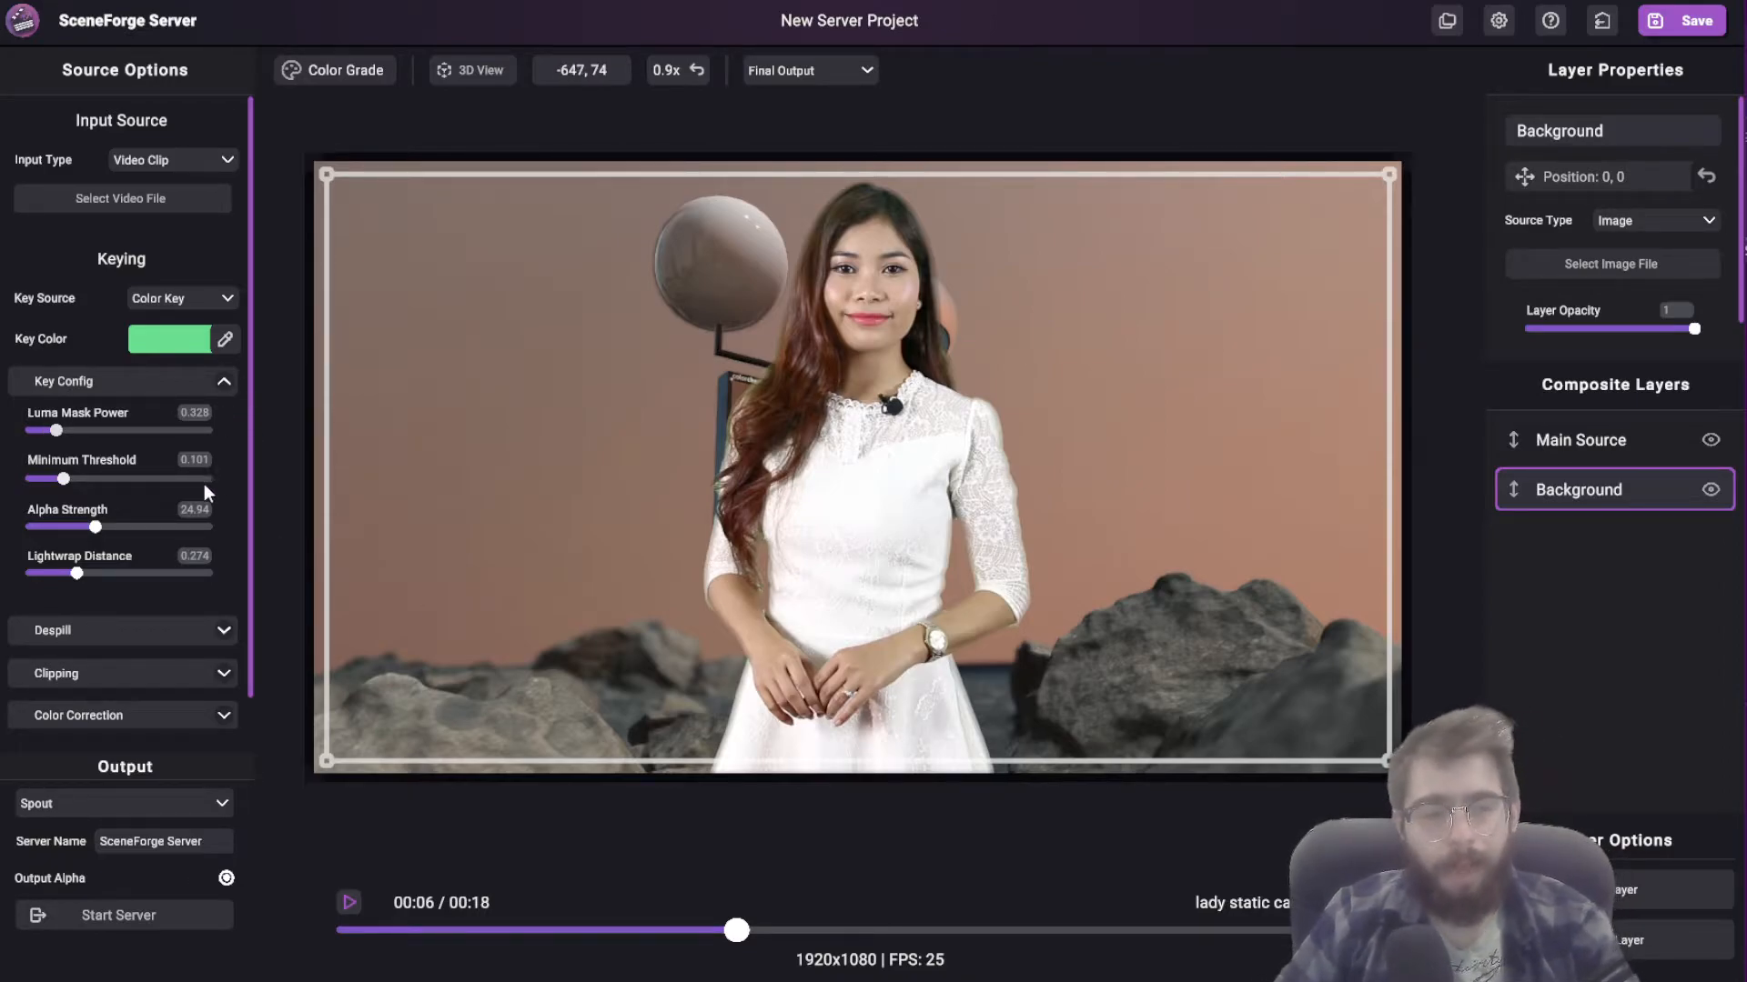
pyautogui.click(224, 381)
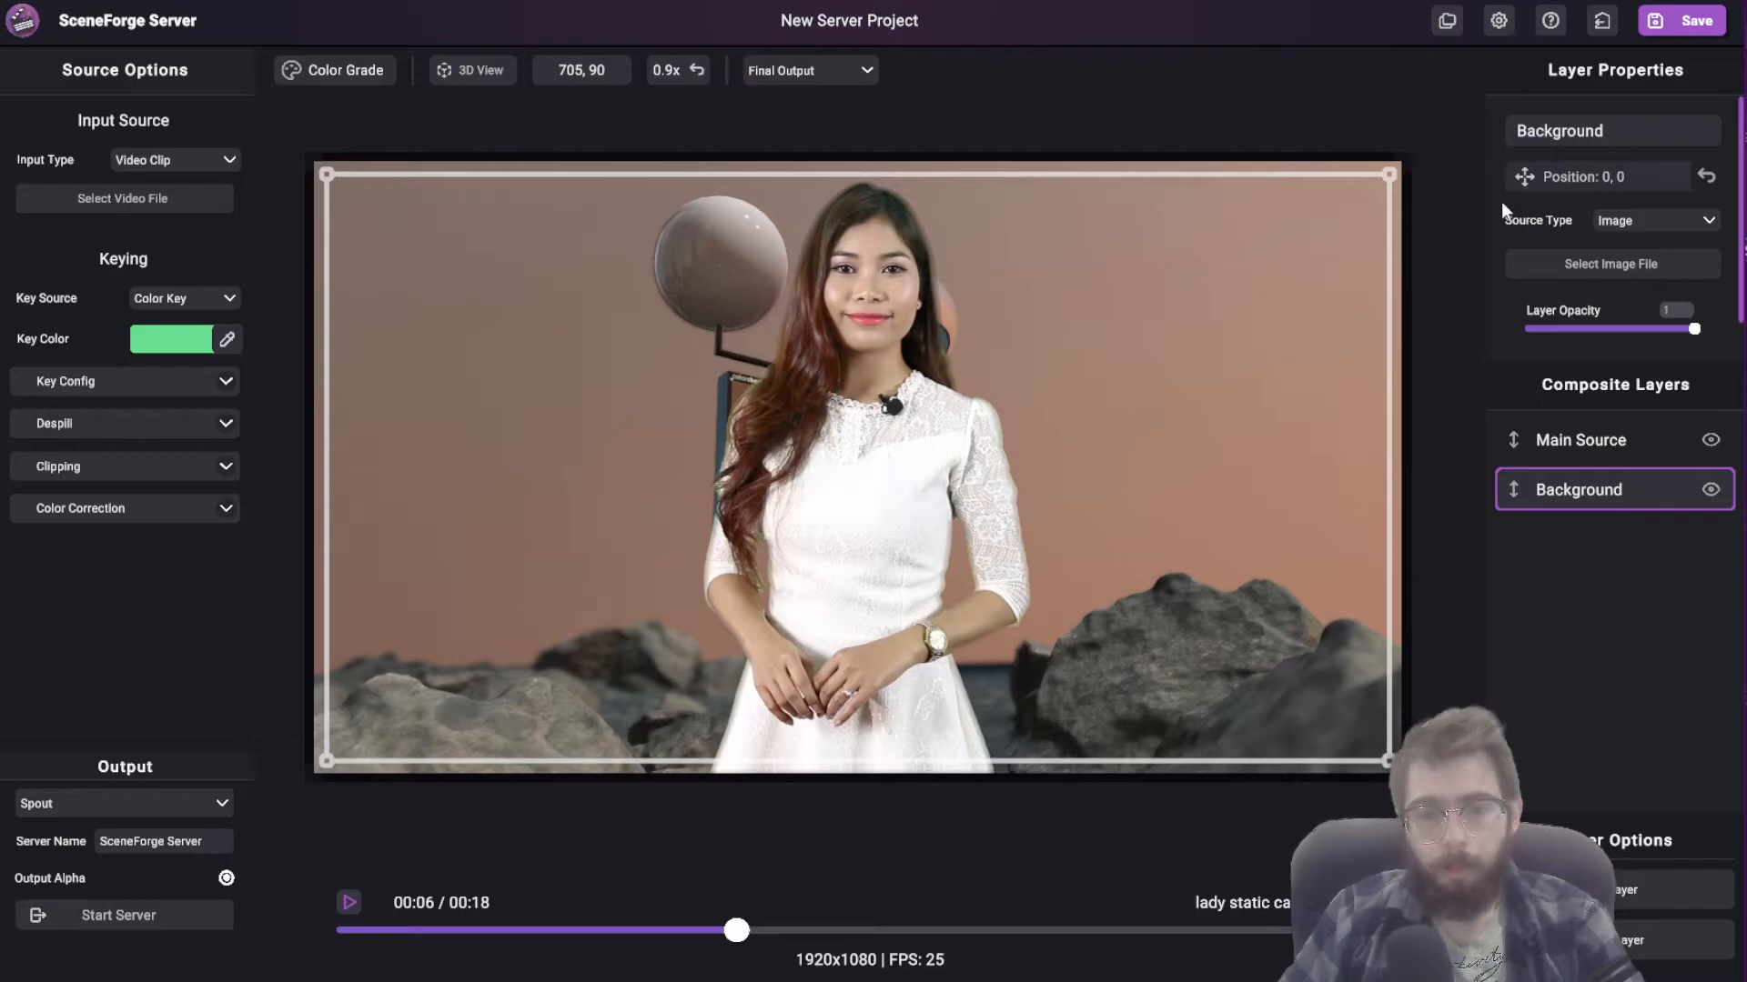
# Step: Alternate the selection between the Main Source and Background layers to compare their properties, ending on Main Source
pyautogui.click(1564, 440)
pyautogui.click(1554, 490)
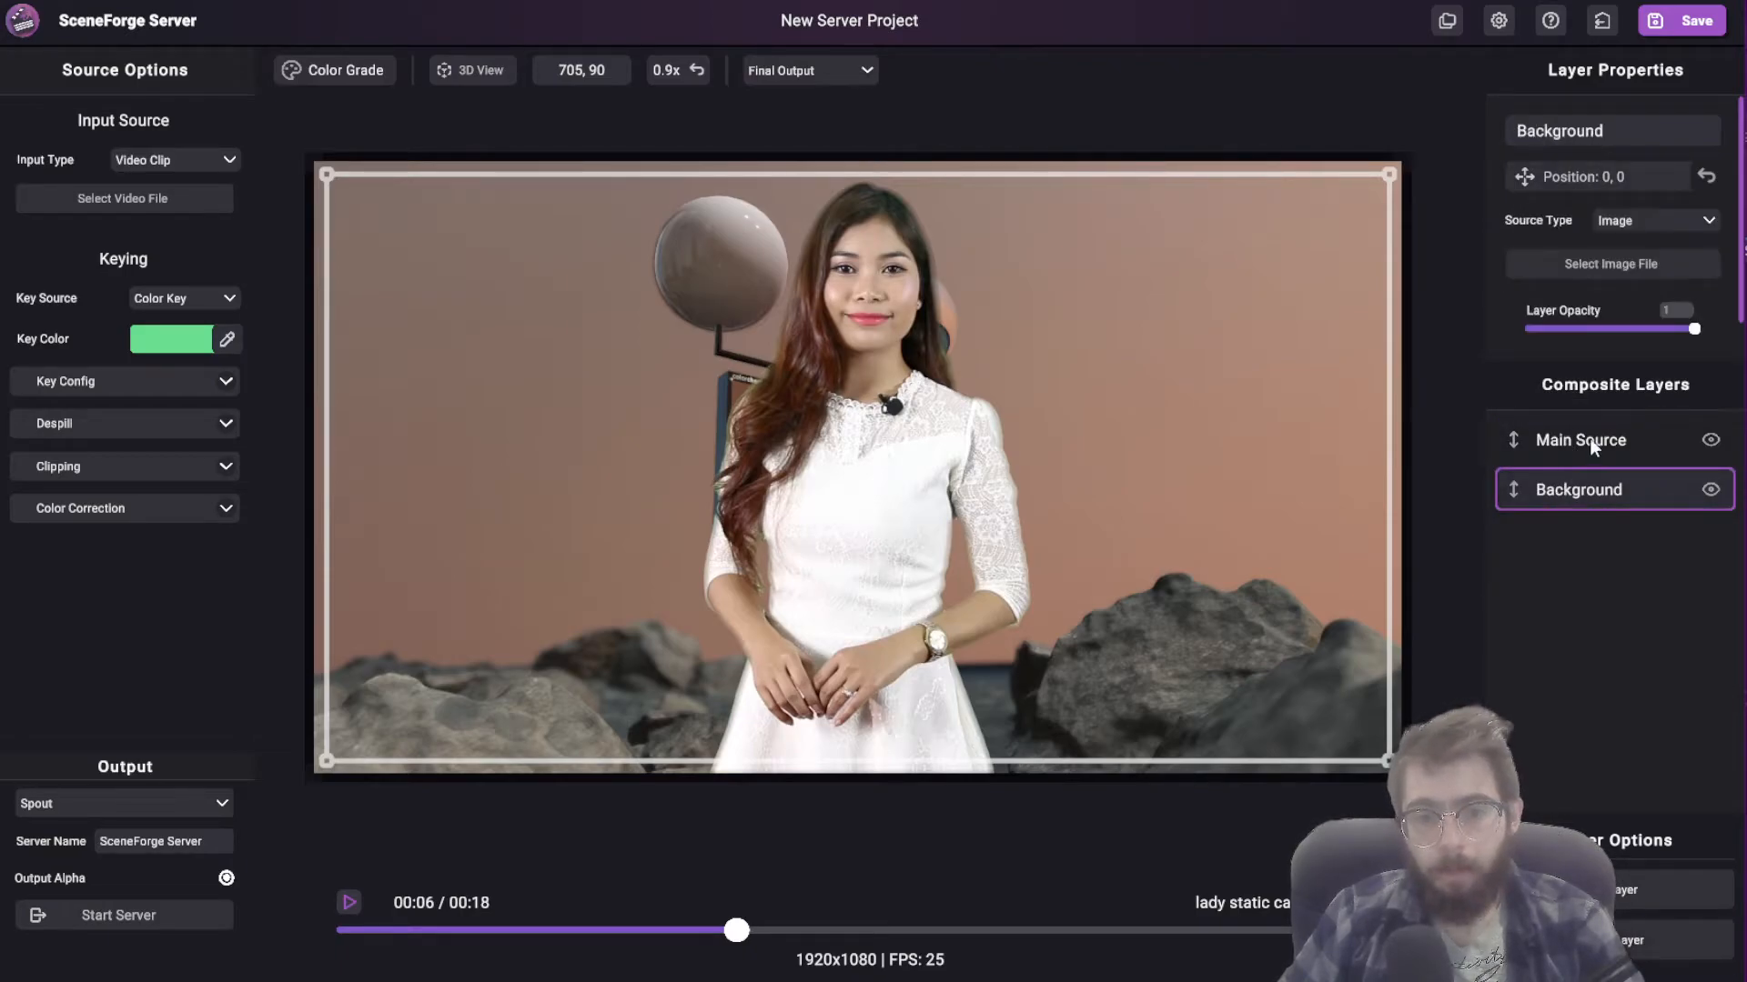
pyautogui.click(1590, 441)
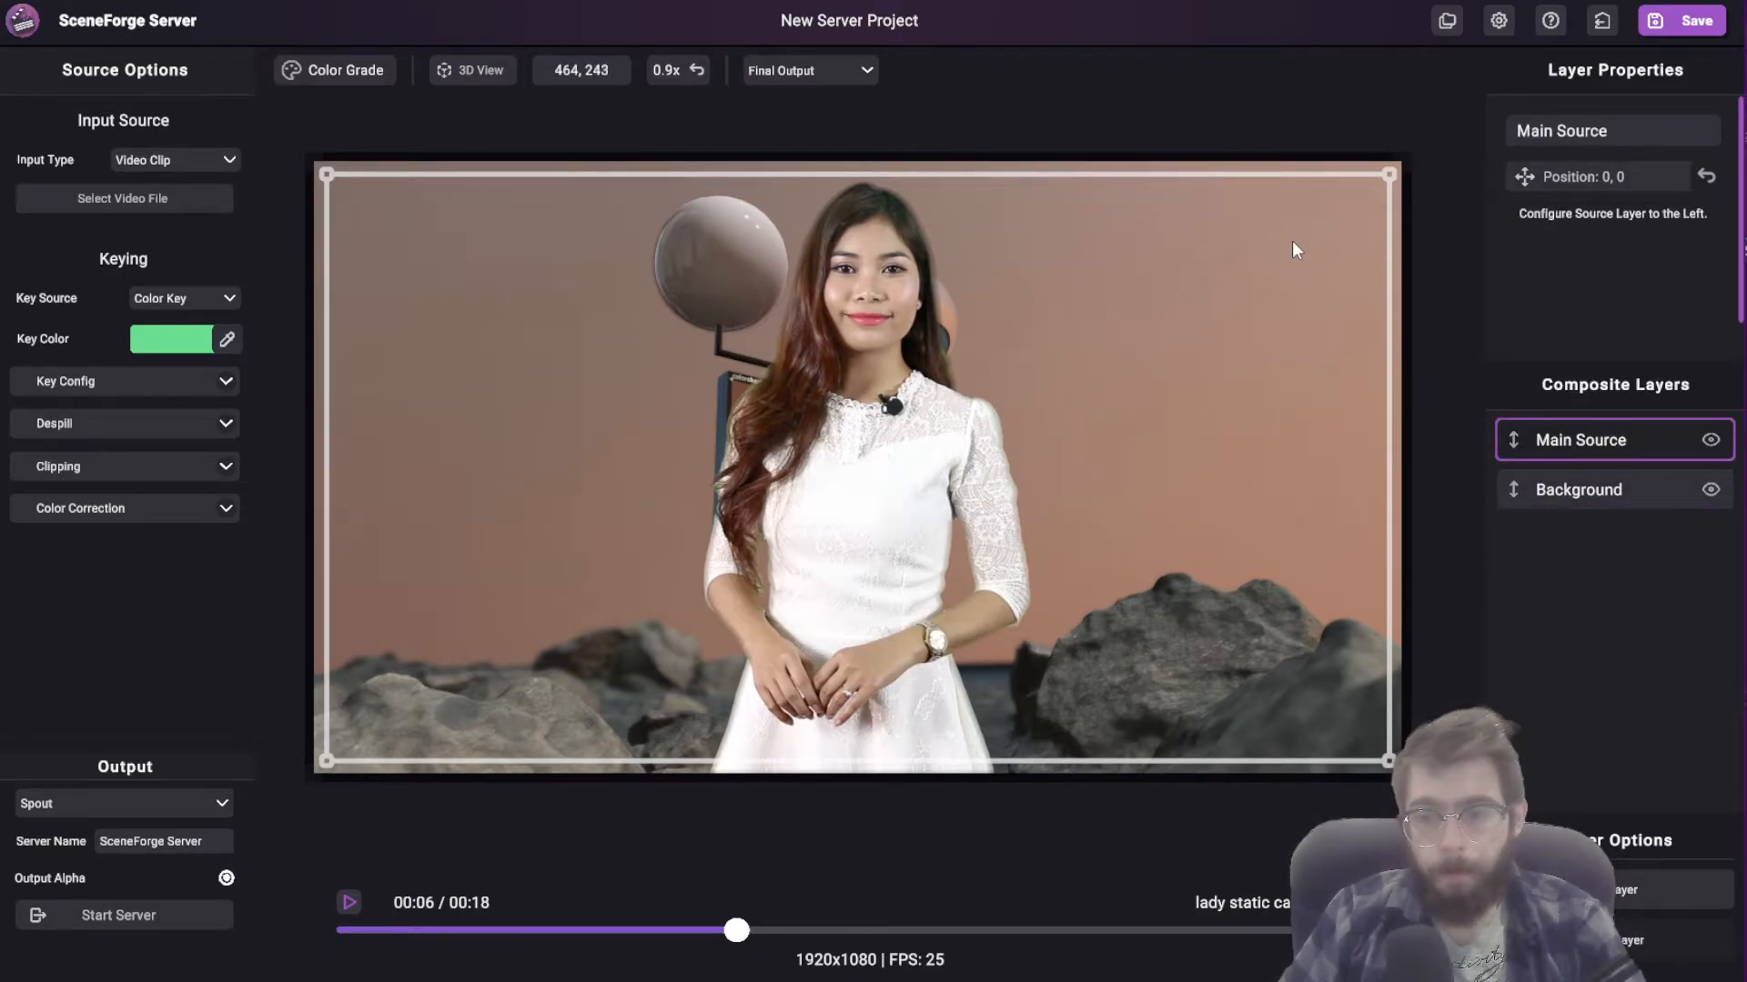
pyautogui.click(1578, 489)
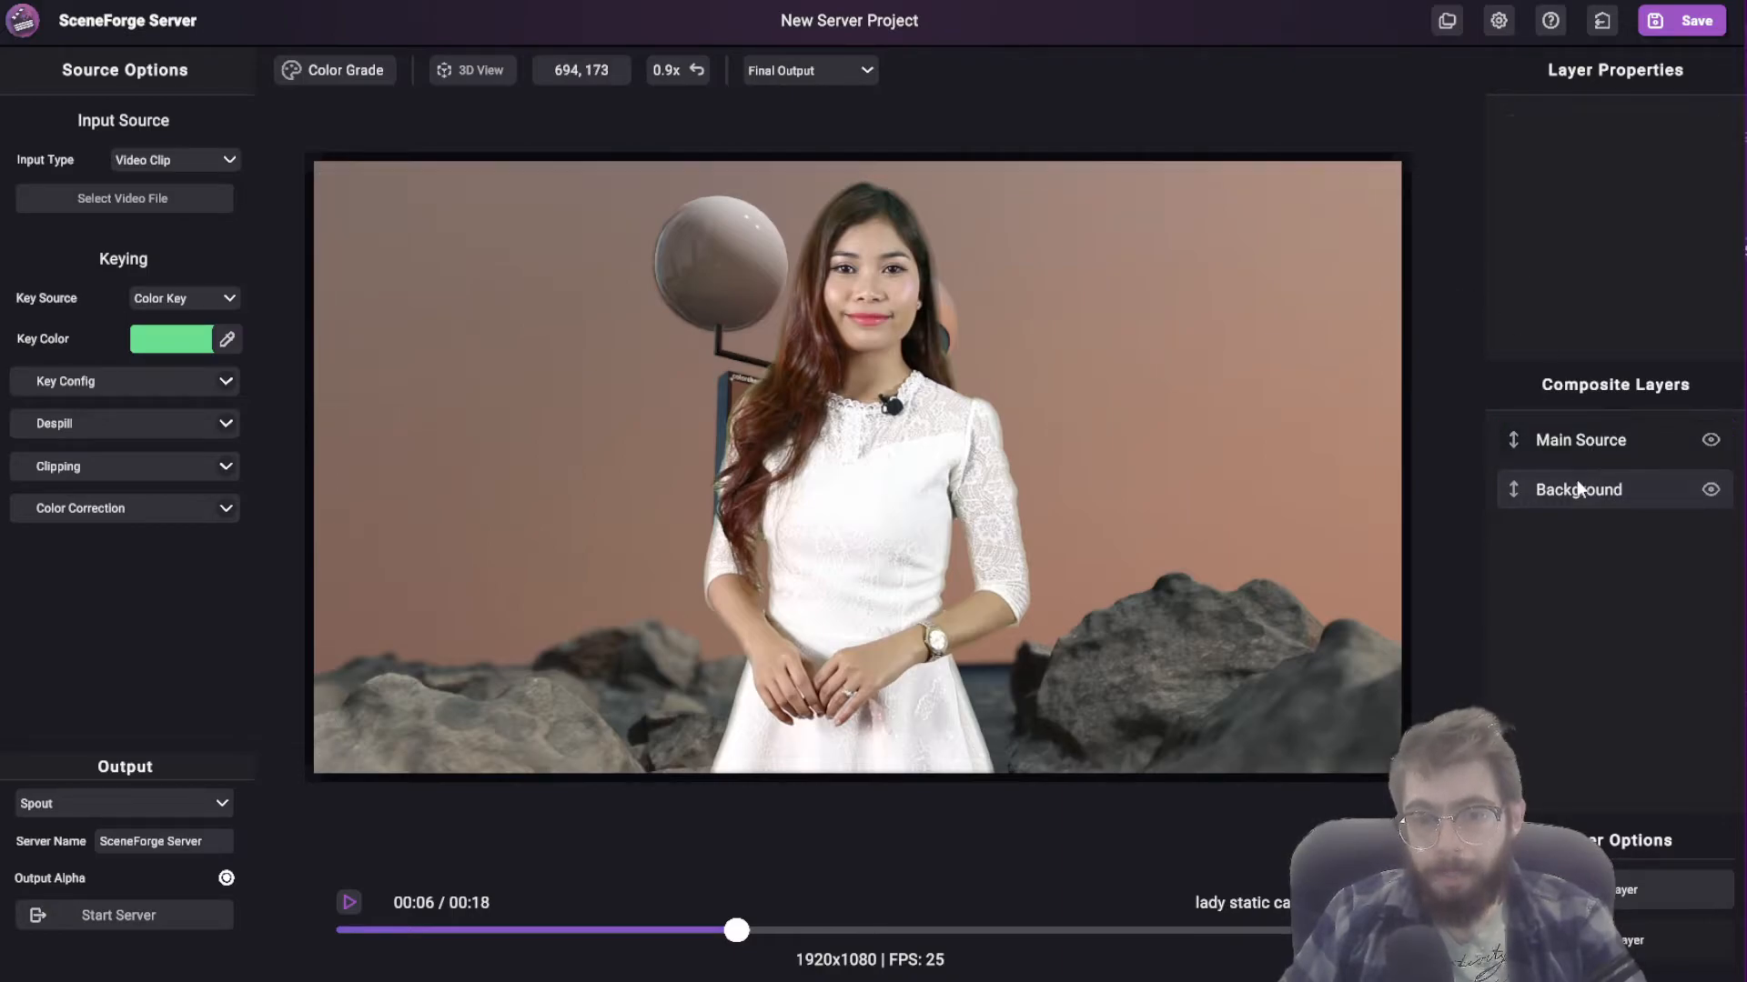
pyautogui.click(1580, 440)
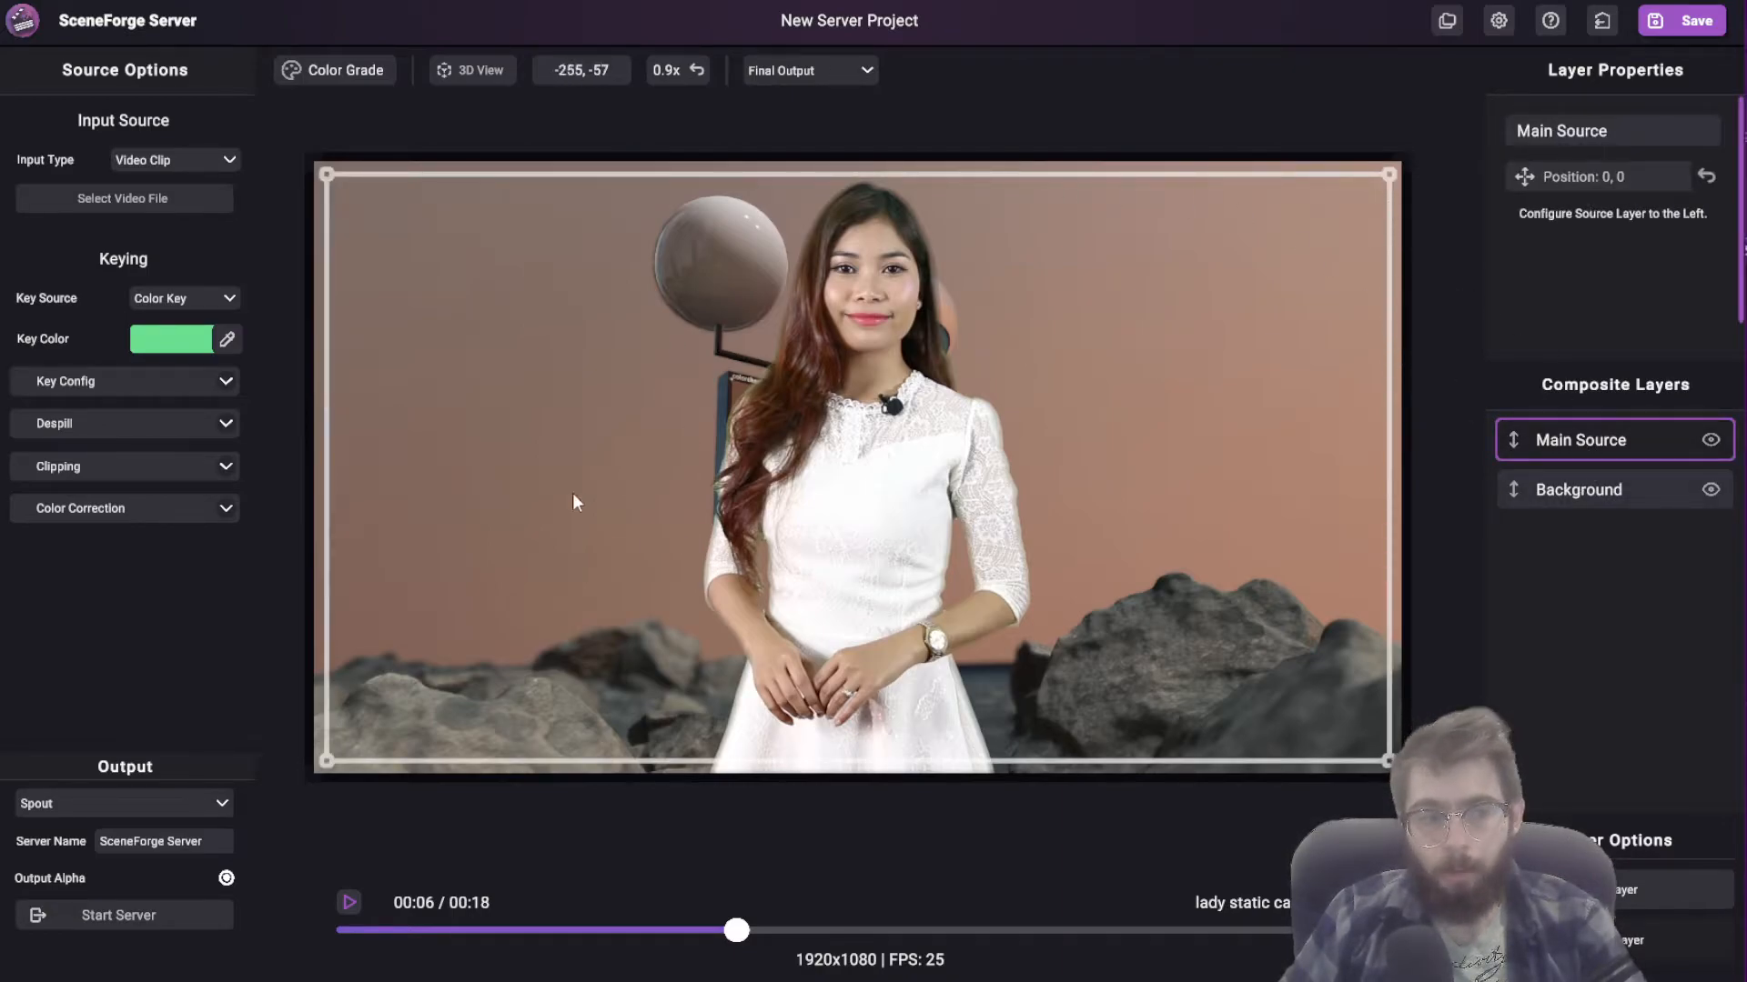
pyautogui.click(1654, 434)
pyautogui.click(1623, 440)
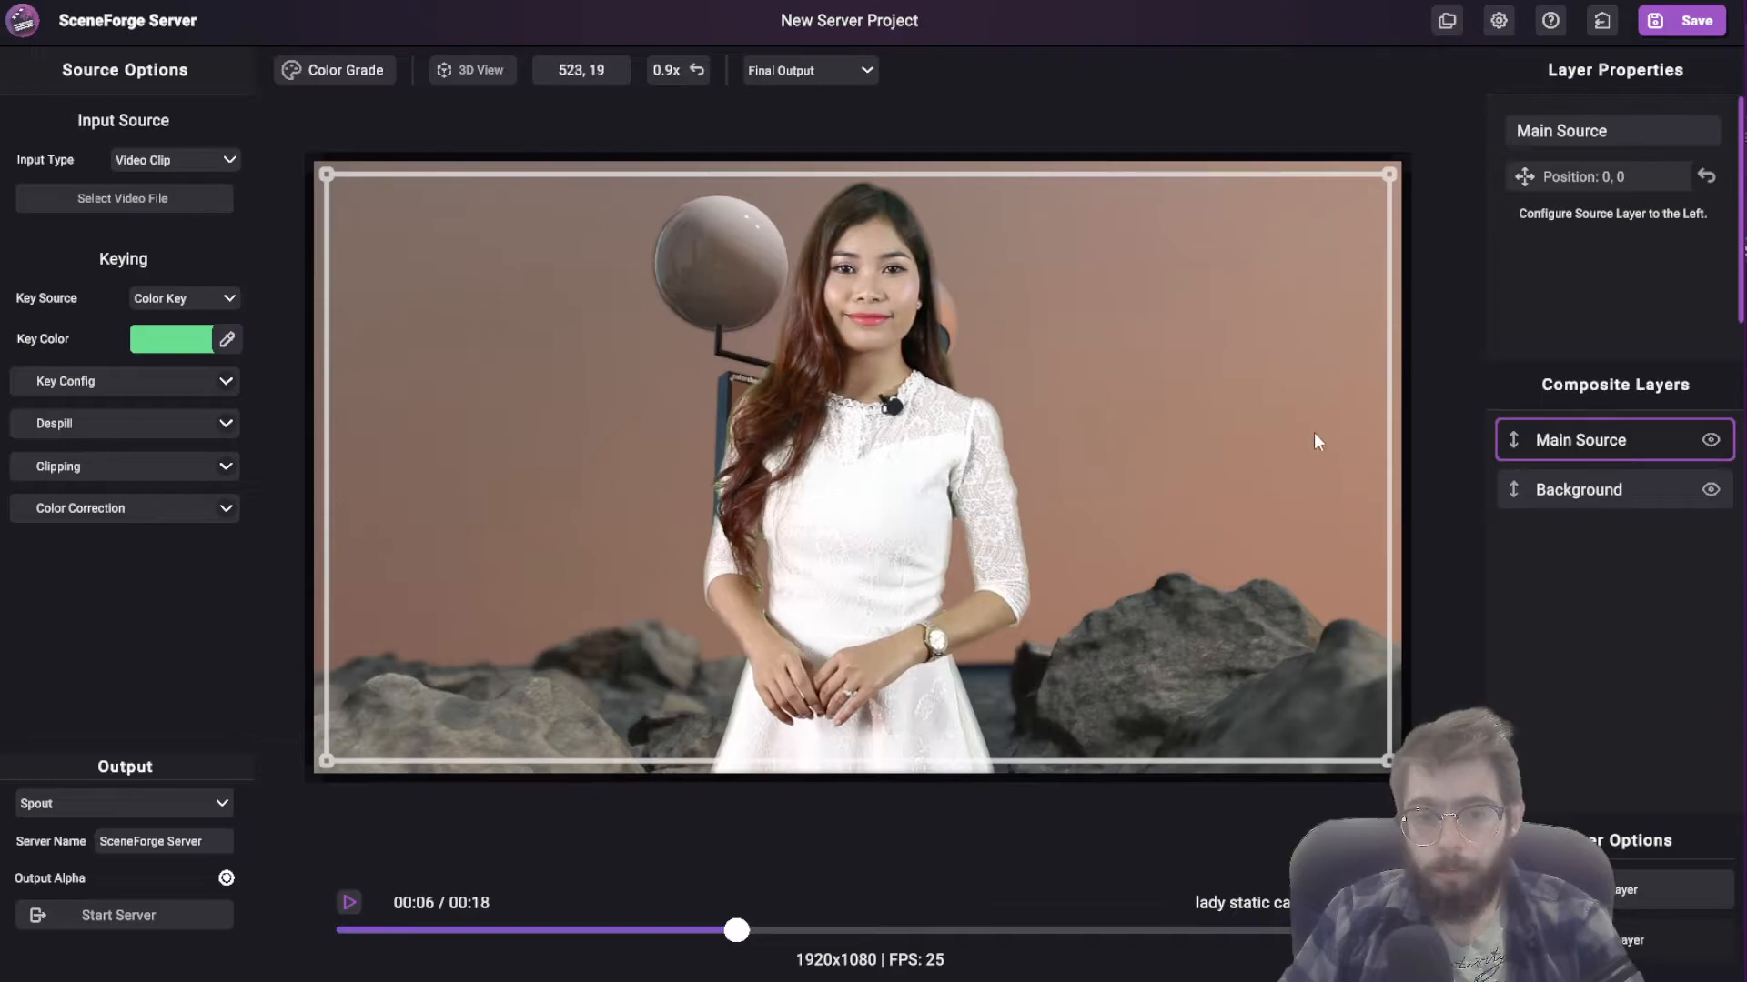
pyautogui.click(1571, 490)
pyautogui.click(1580, 445)
pyautogui.click(1581, 489)
pyautogui.click(1574, 440)
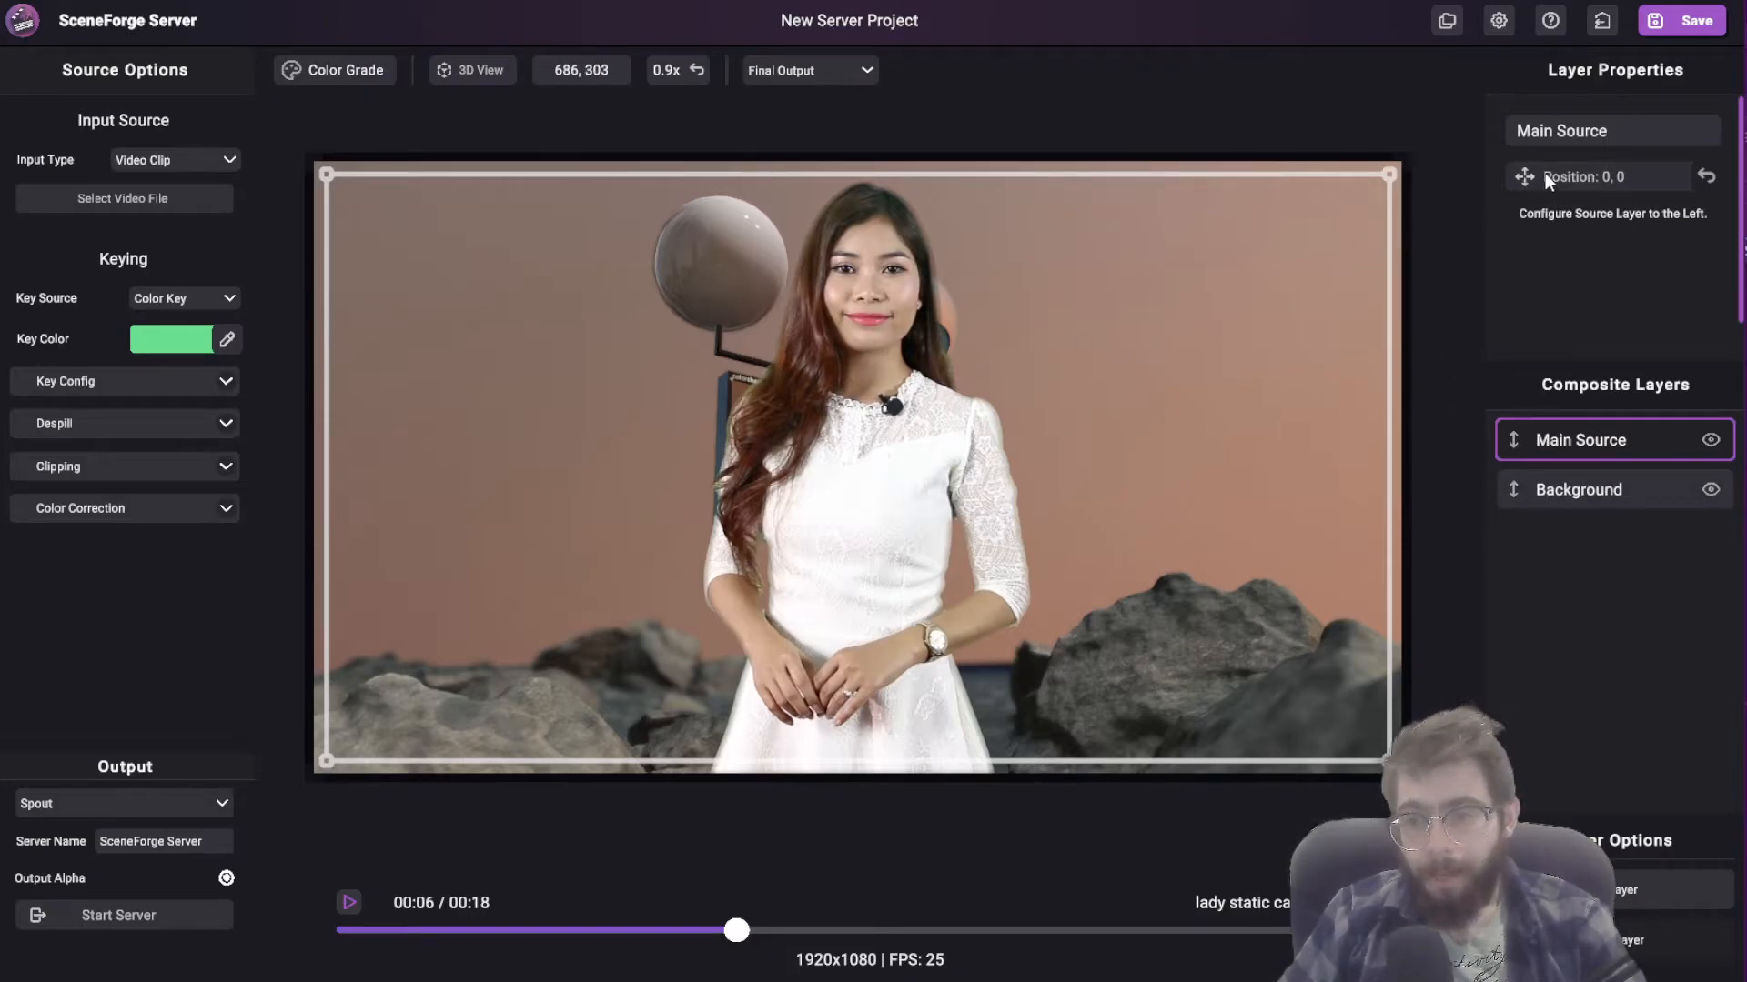
# Step: Shift the Main Source layer sideways to about position 508, -4, uncovering the color chart, and move the clip to a slightly later frame
pyautogui.click(1590, 176)
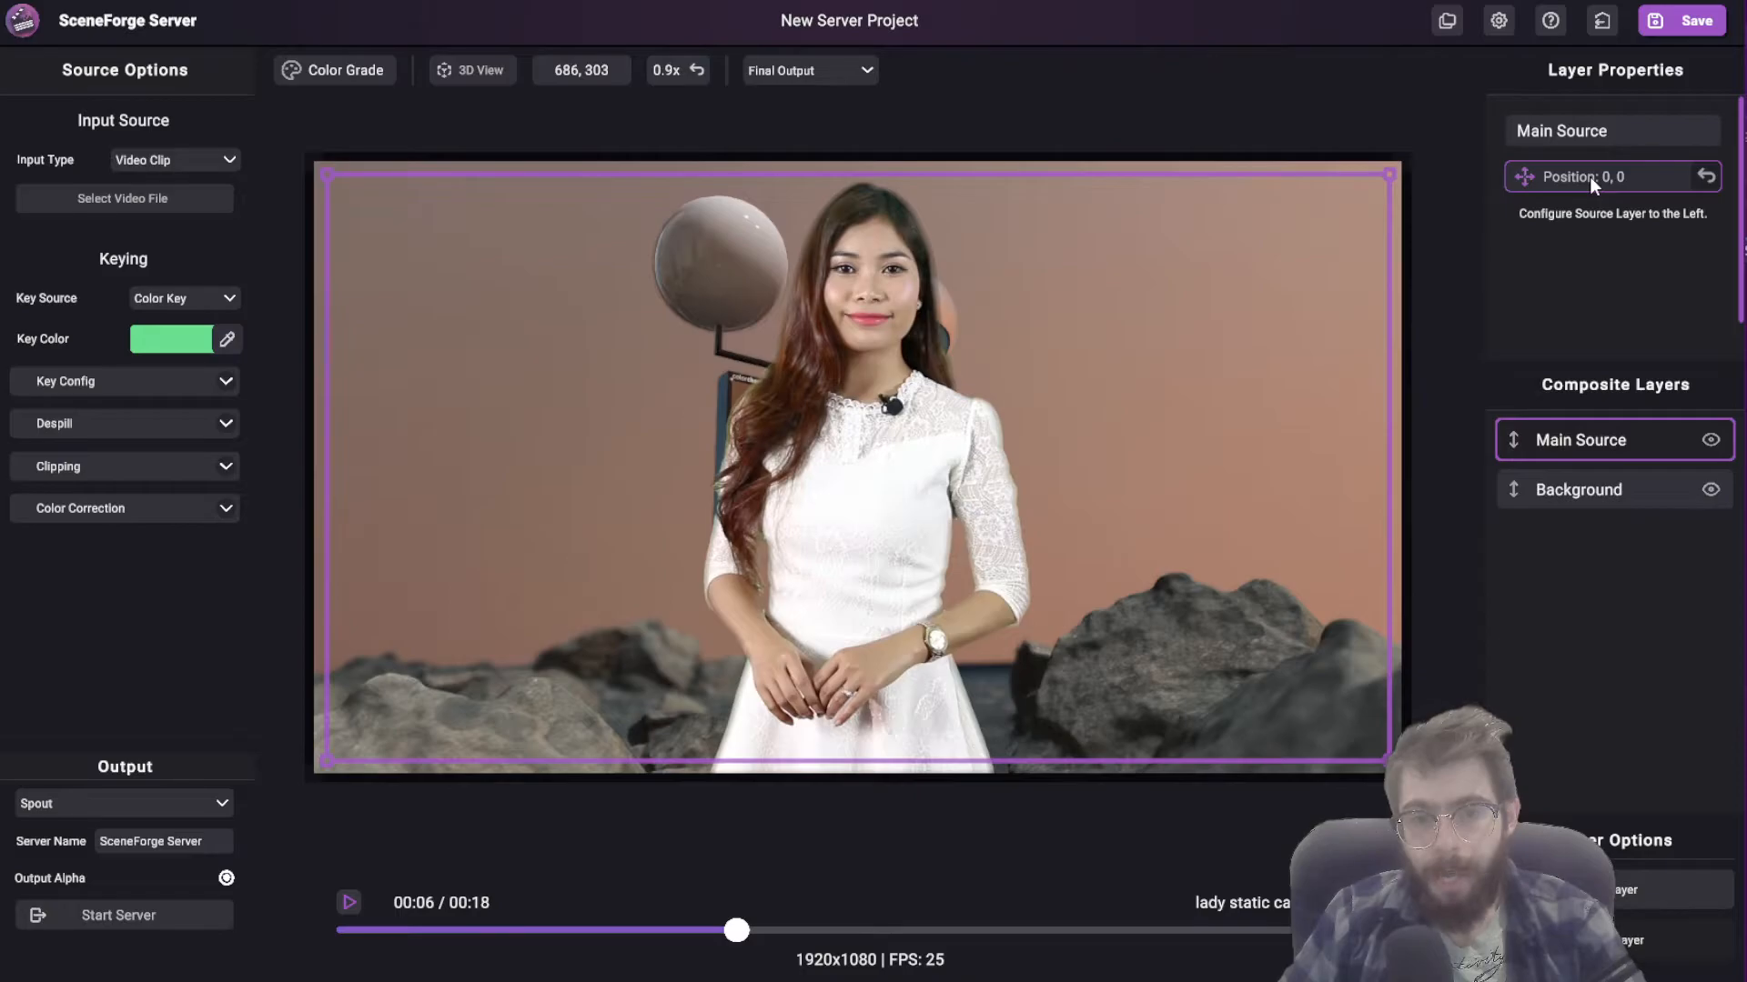
pyautogui.moveTo(855, 473); pyautogui.dragTo(1117, 482)
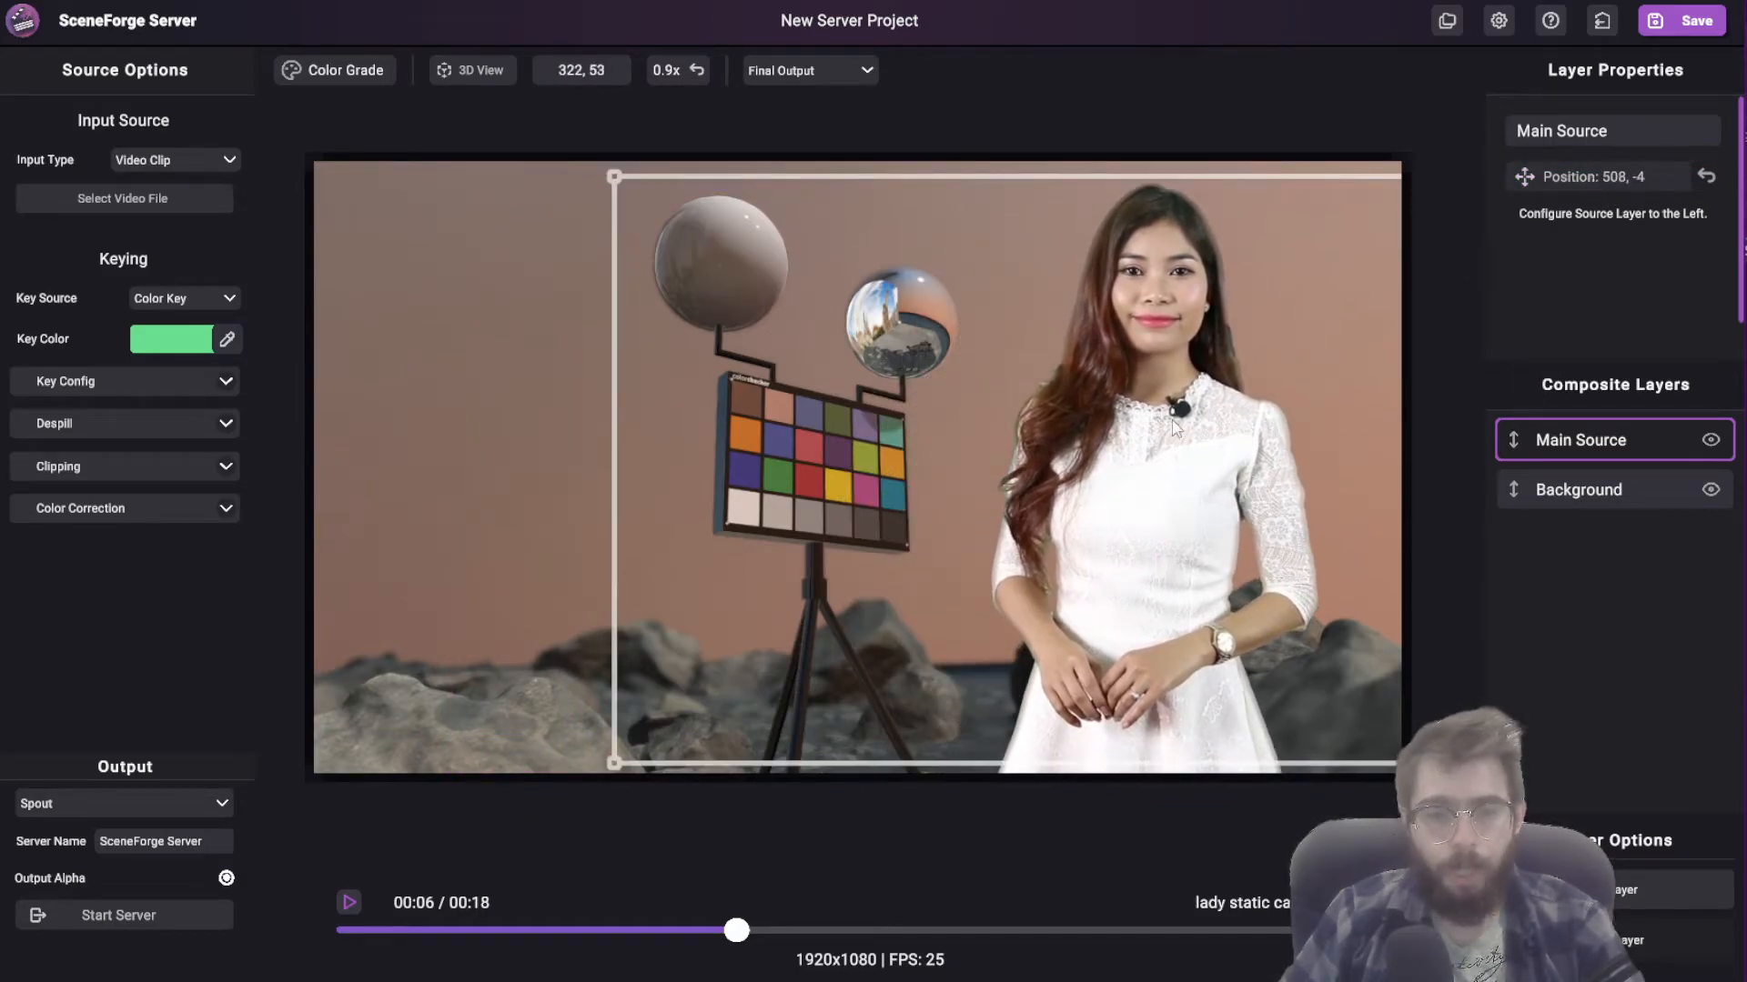
pyautogui.click(1569, 437)
pyautogui.moveTo(737, 930); pyautogui.dragTo(783, 928)
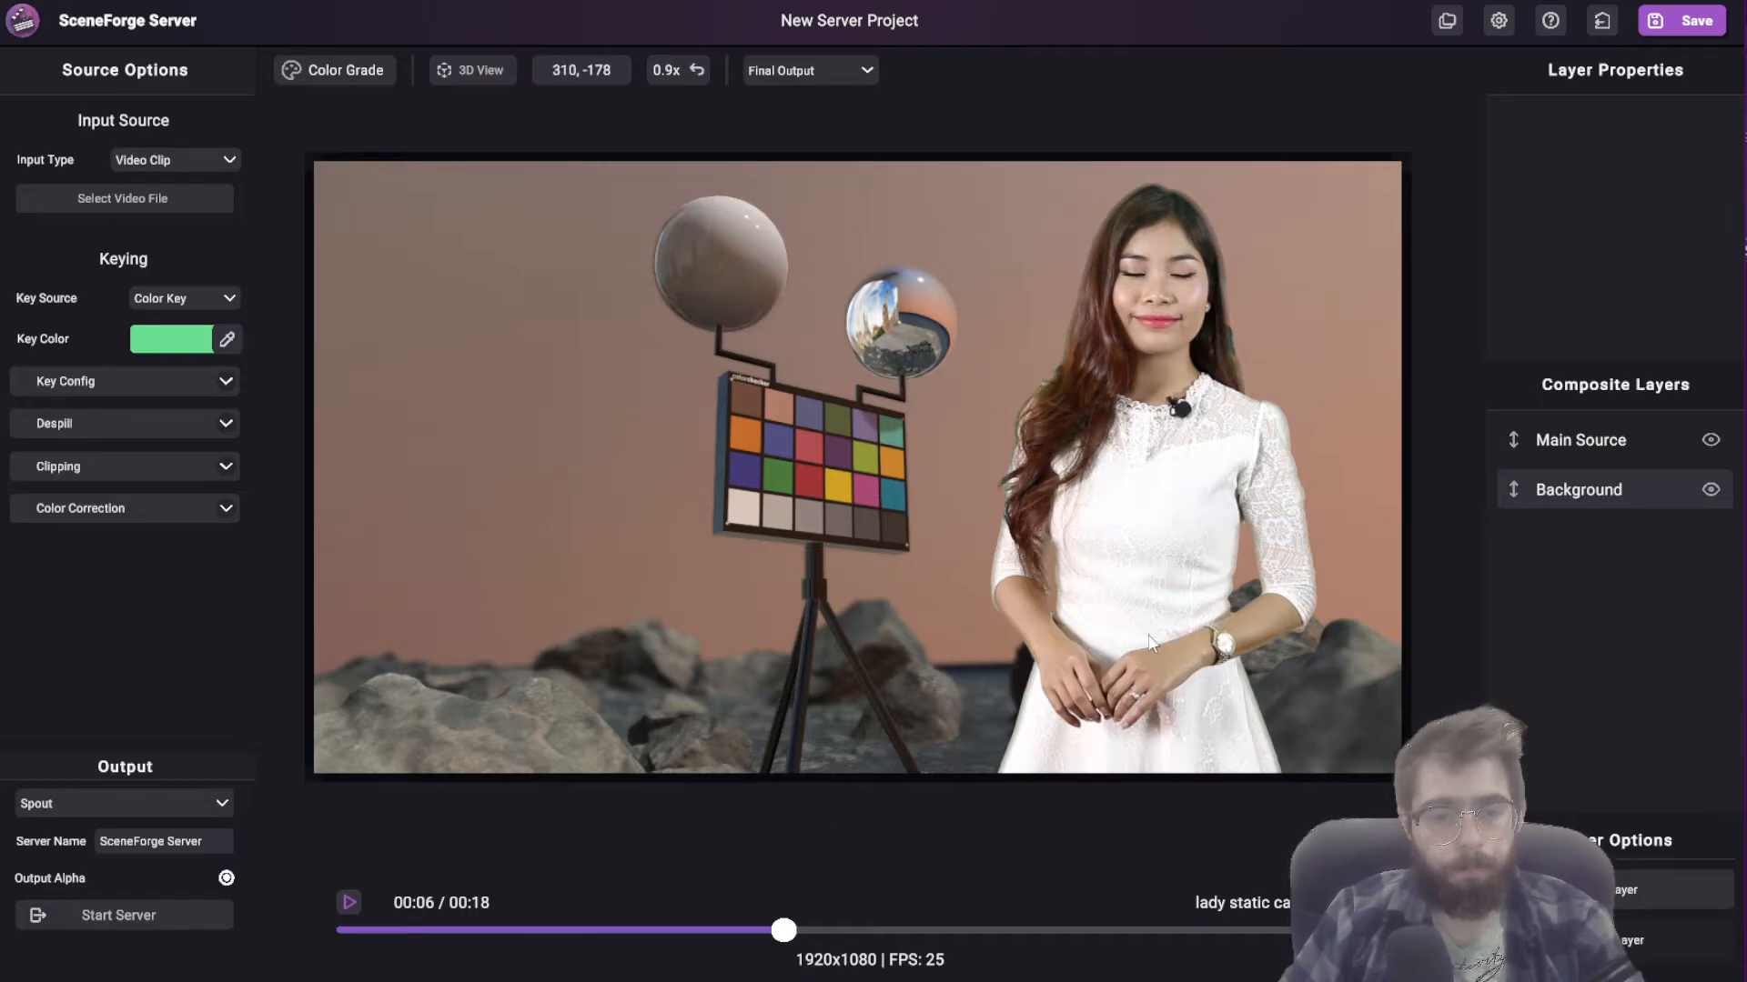
# Step: Reset the Main Source layer's position to 0, 0
pyautogui.click(1592, 490)
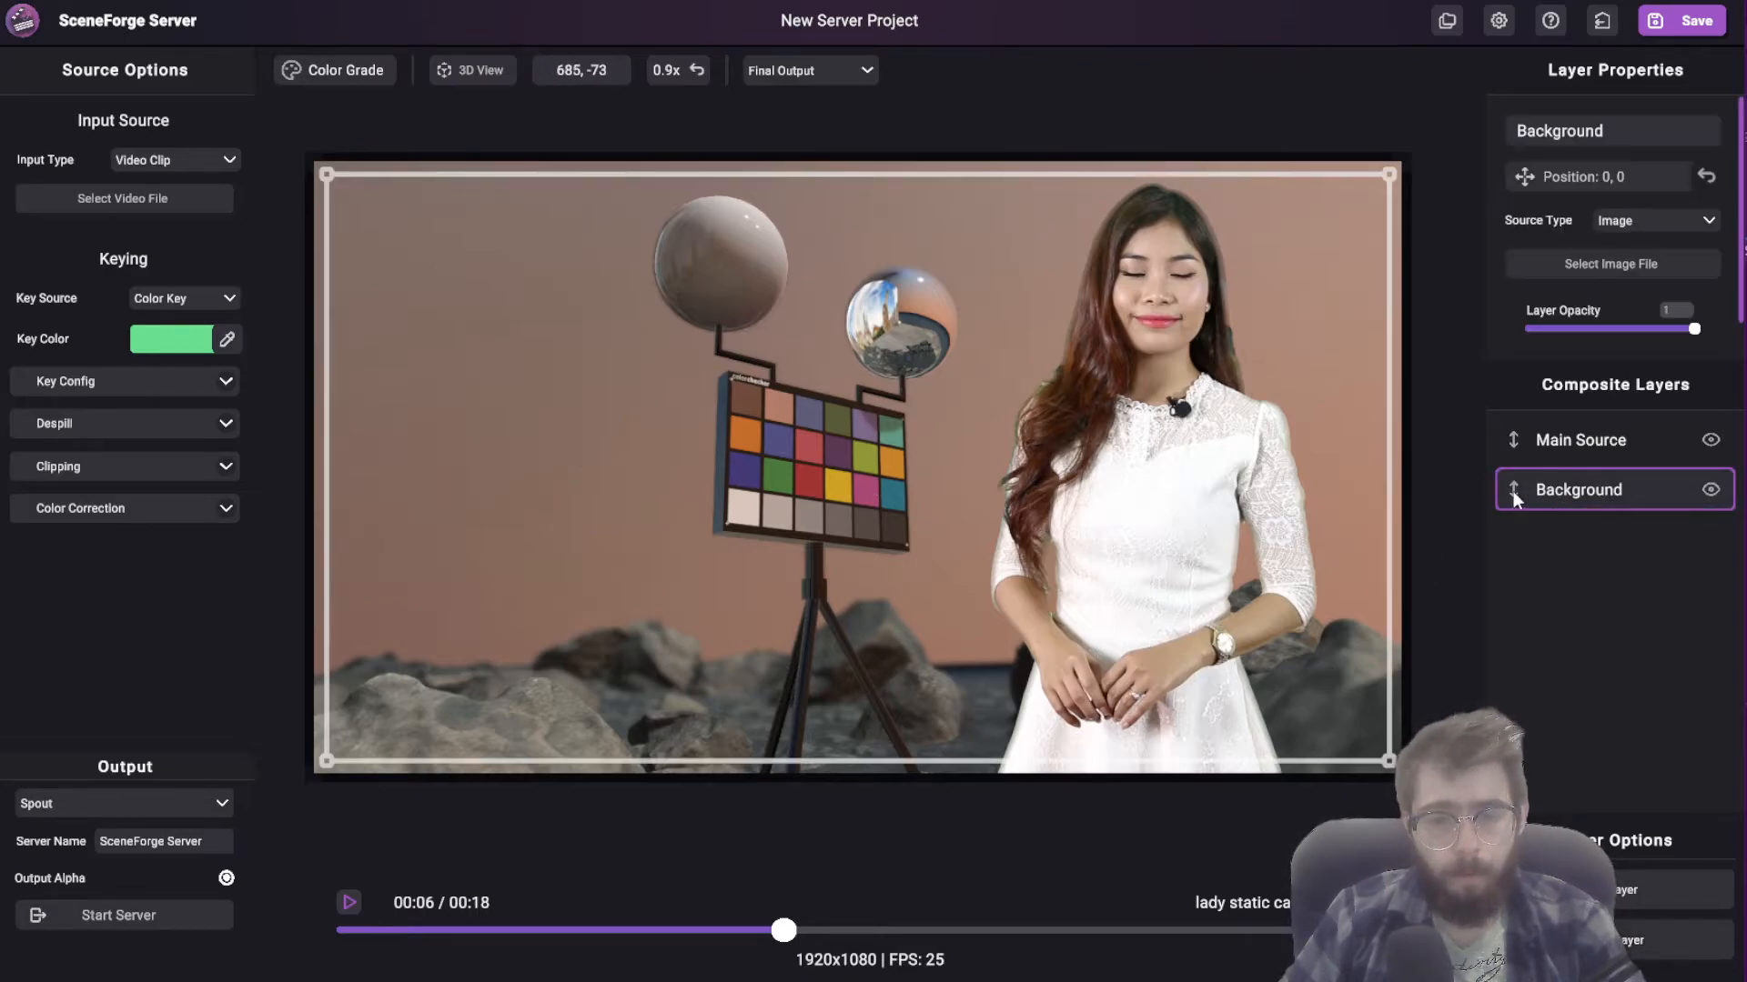
pyautogui.click(1578, 446)
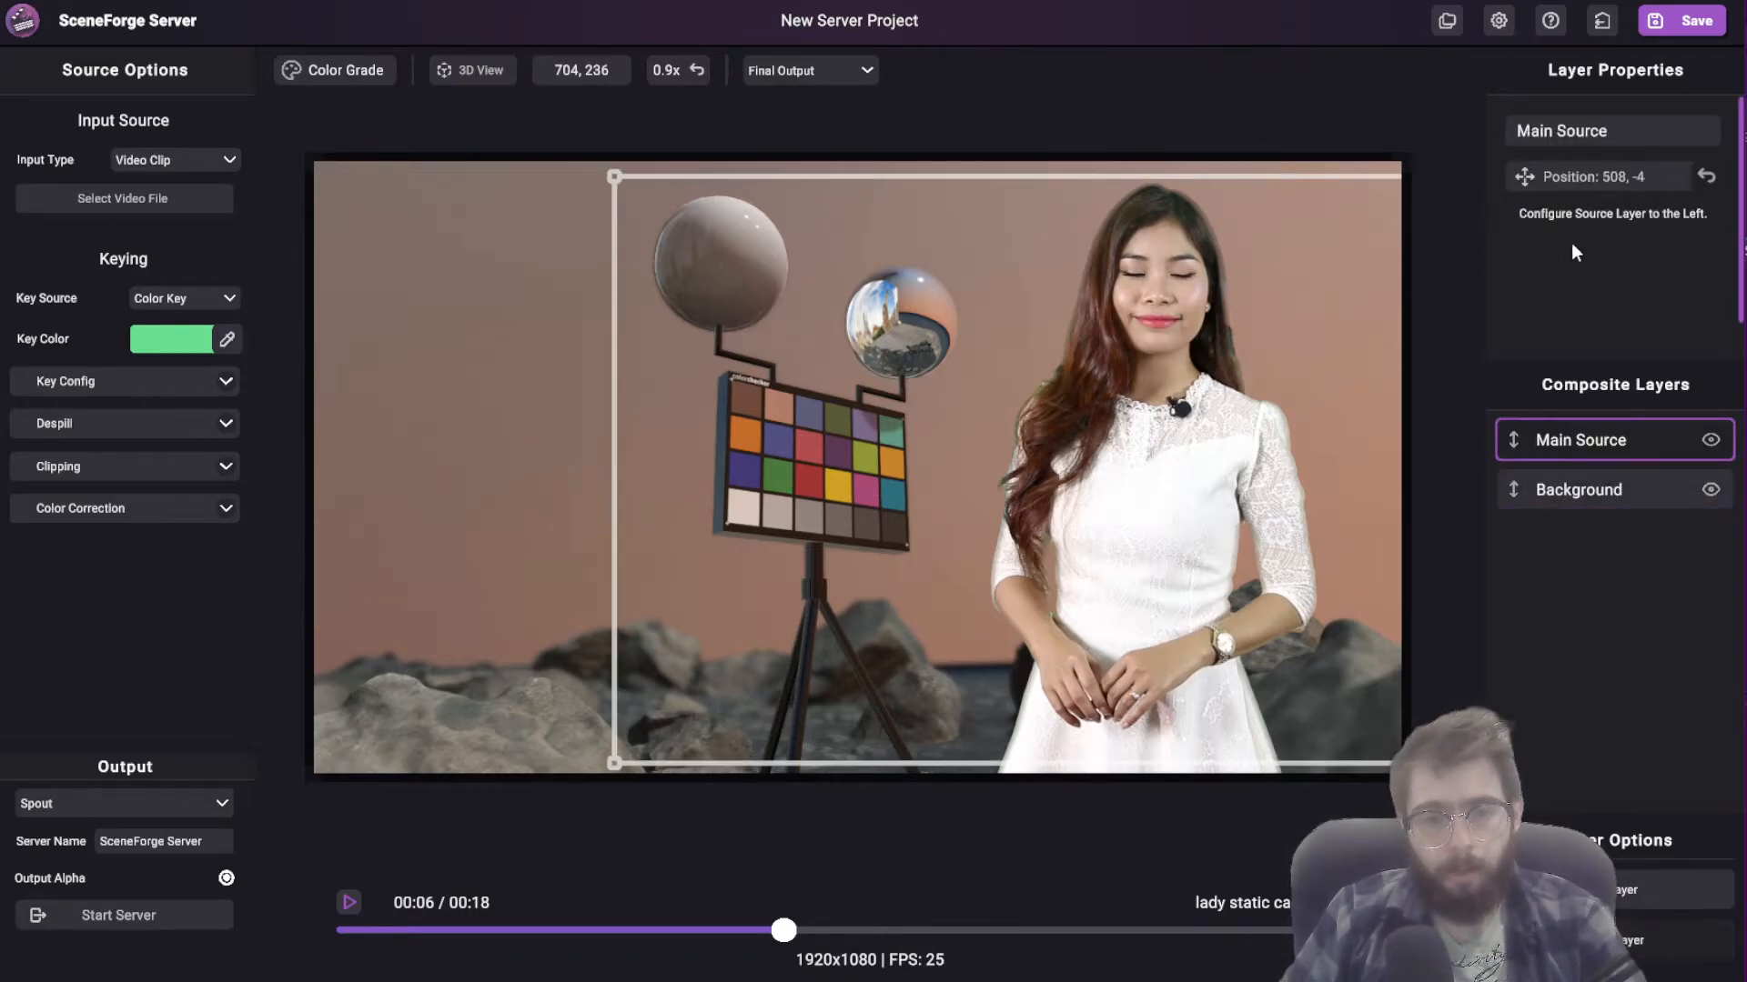
pyautogui.click(1710, 182)
# Step: Move the clip to an earlier frame and start editing the garbage matte from the Clipping settings
pyautogui.click(525, 930)
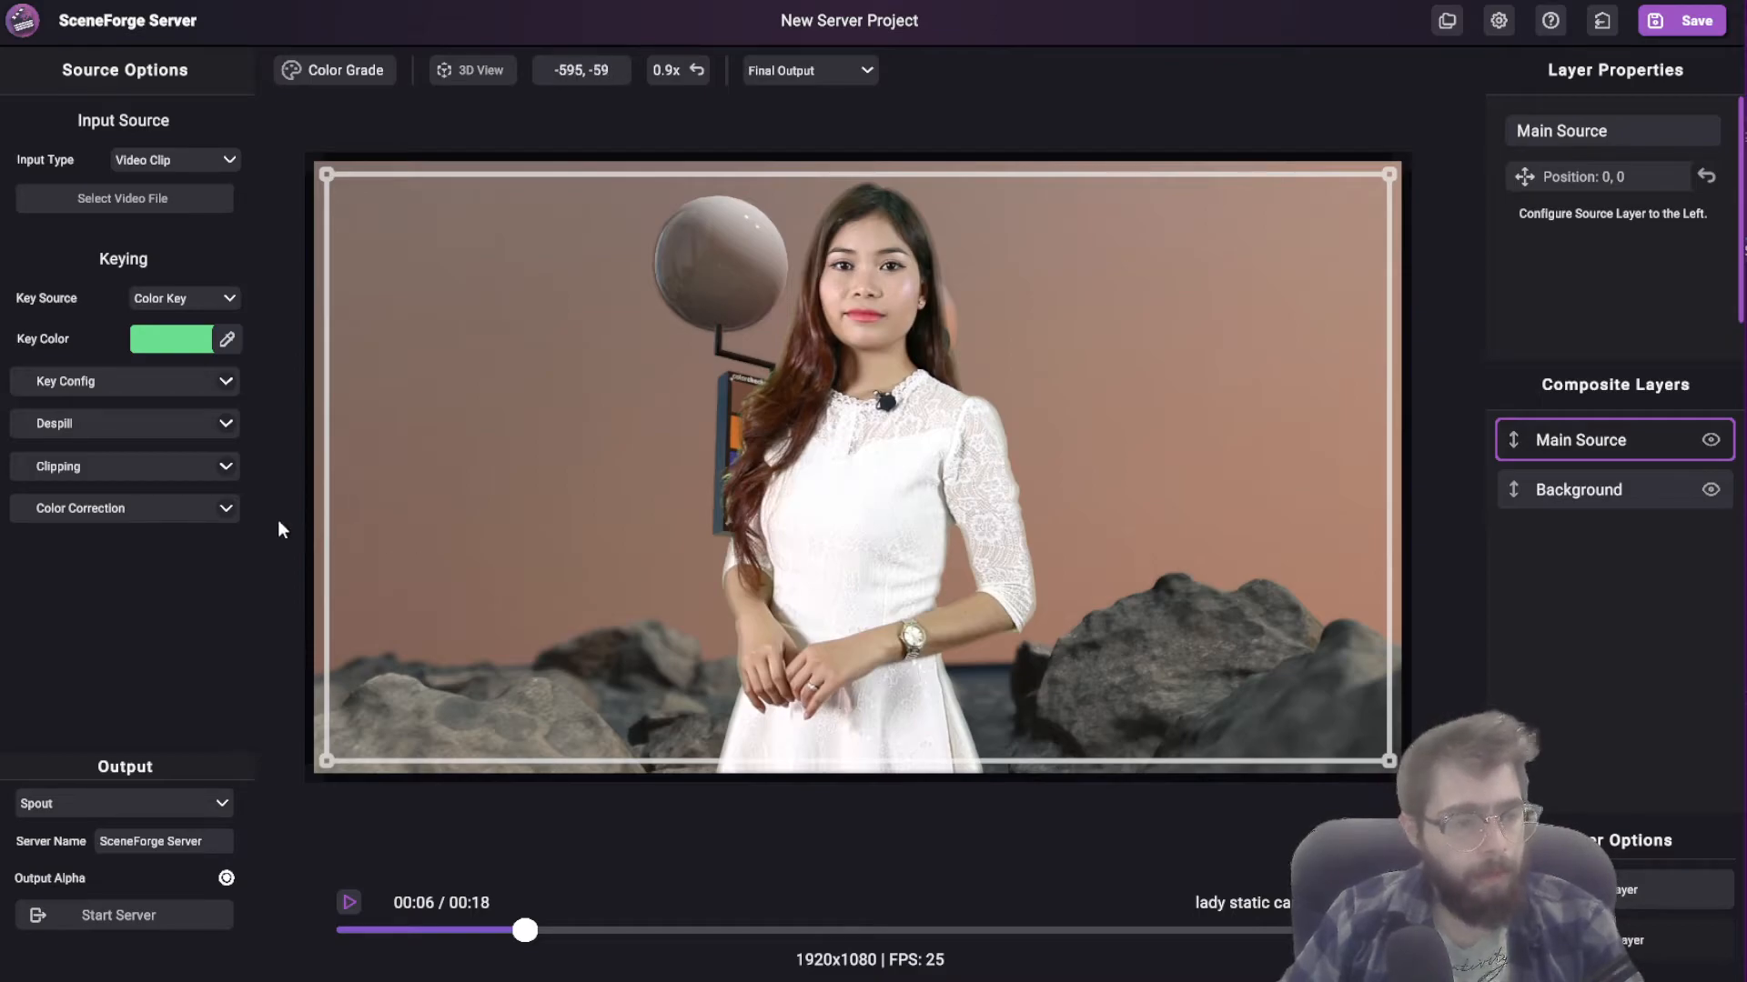
pyautogui.click(224, 466)
pyautogui.scroll(-1, 80, 604)
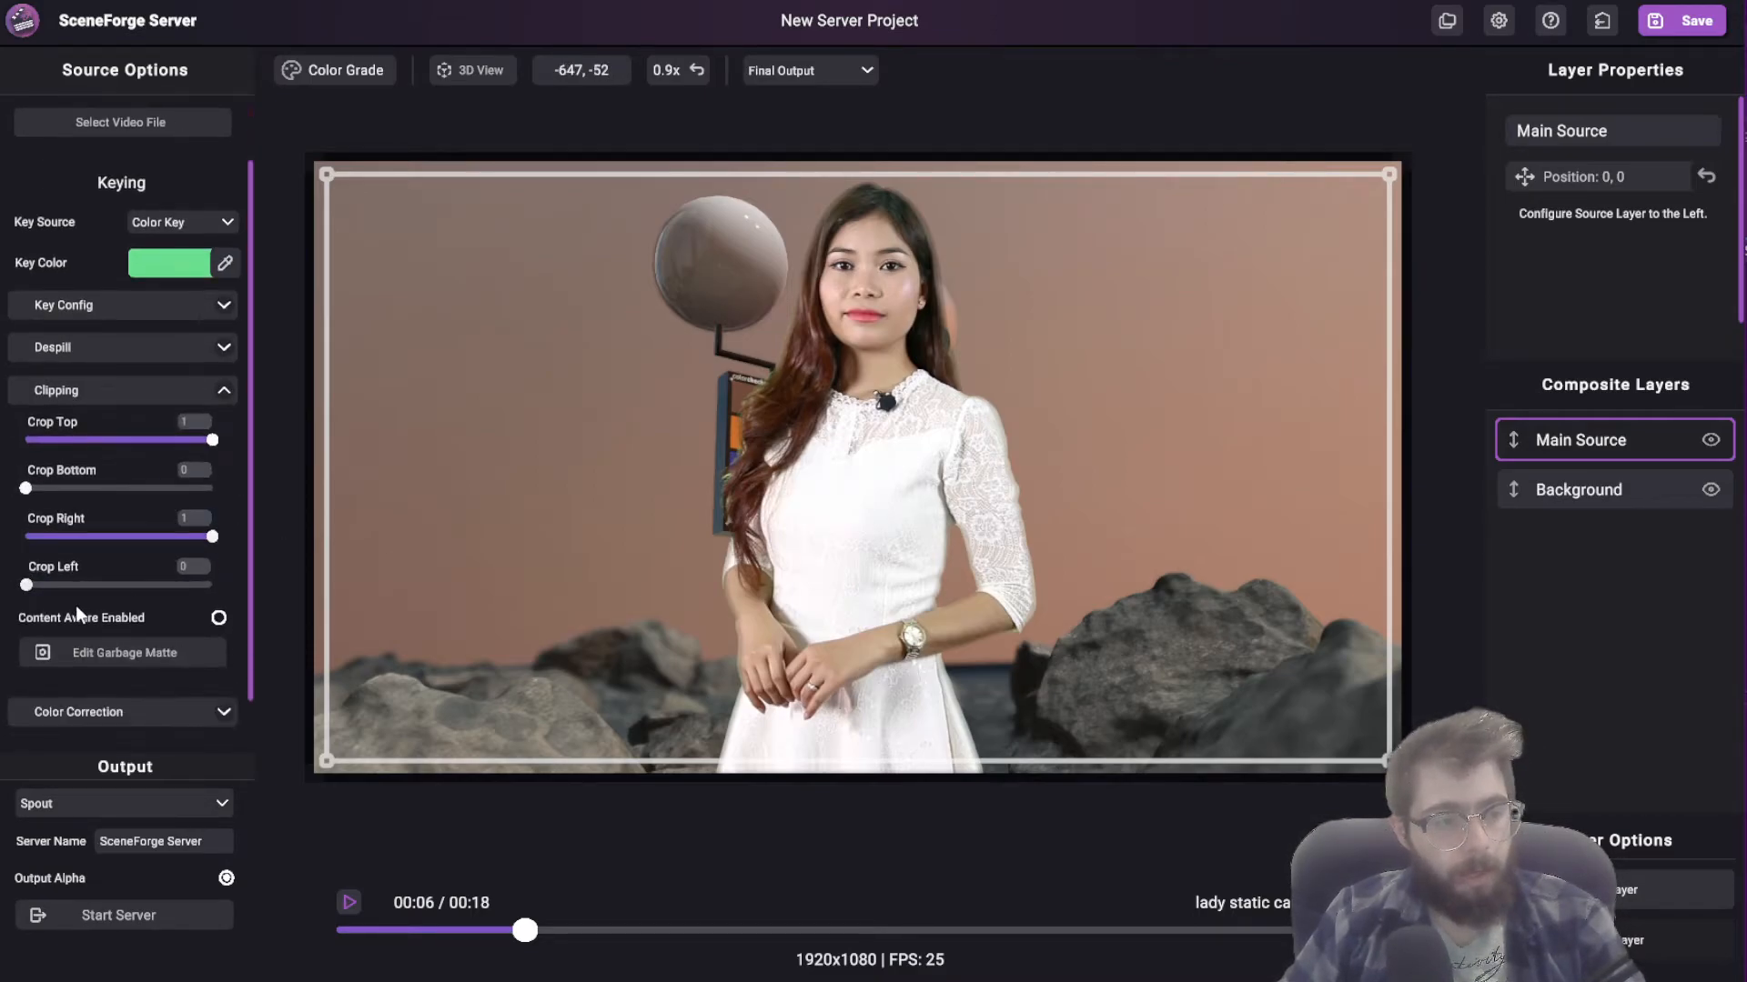
pyautogui.click(120, 652)
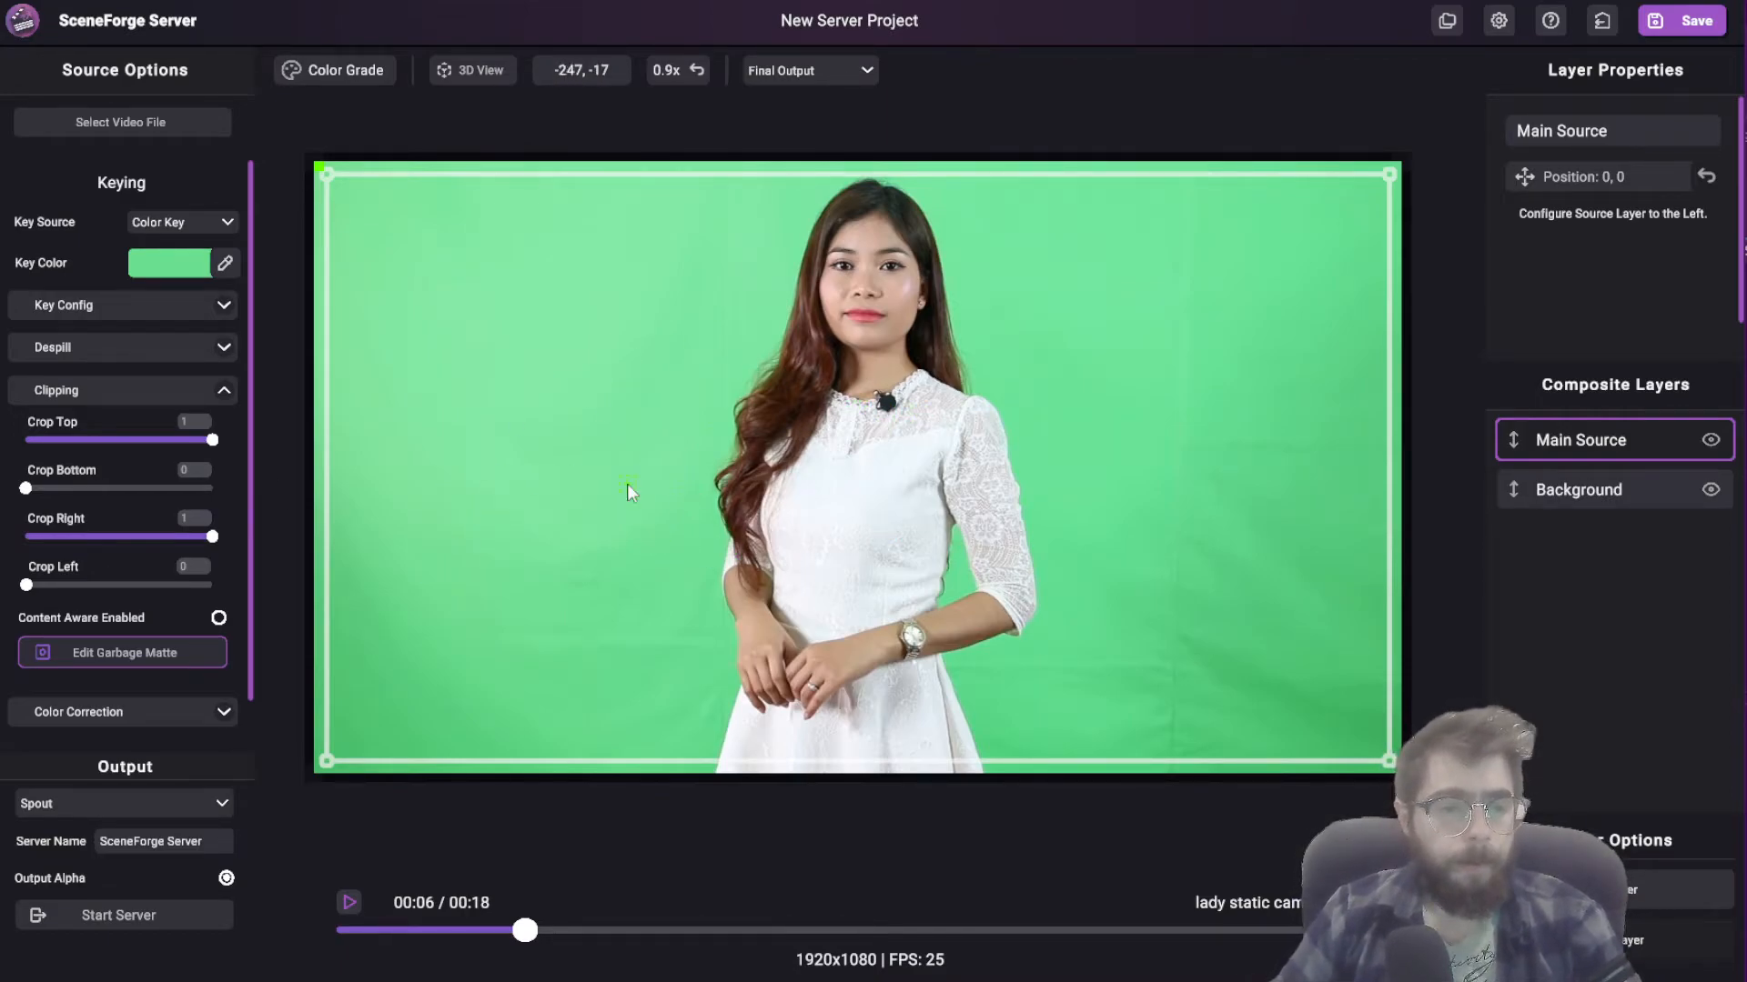
# Step: Draw a four-point garbage matte around the woman's head and shoulders
pyautogui.click(644, 422)
pyautogui.click(704, 244)
pyautogui.click(968, 224)
pyautogui.click(1010, 413)
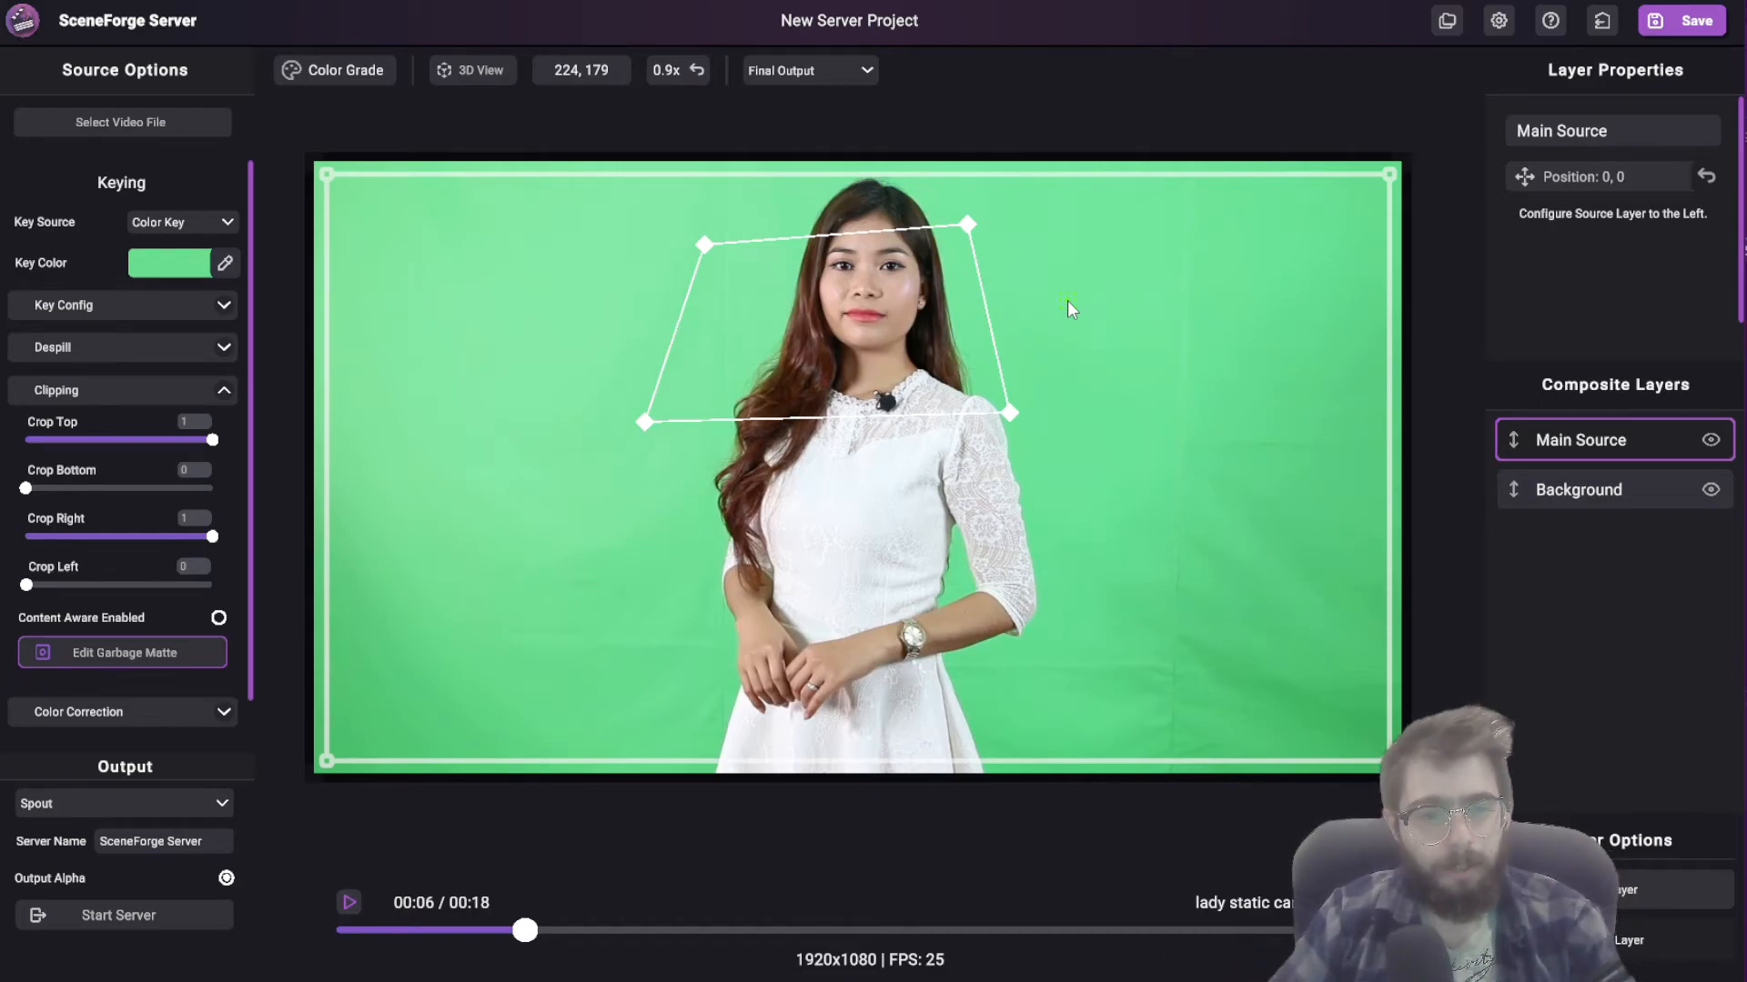
# Step: Remove the matte point beside the woman's hair and place a replacement slightly lower to close the four-point shape
pyautogui.rightClick(899, 423)
pyautogui.scroll(-3, 912, 462)
pyautogui.scroll(4, 893, 503)
pyautogui.moveTo(658, 422)
pyautogui.mouseDown()
pyautogui.moveTo(655, 491)
pyautogui.moveTo(654, 456)
pyautogui.mouseUp()
pyautogui.rightClick(655, 455)
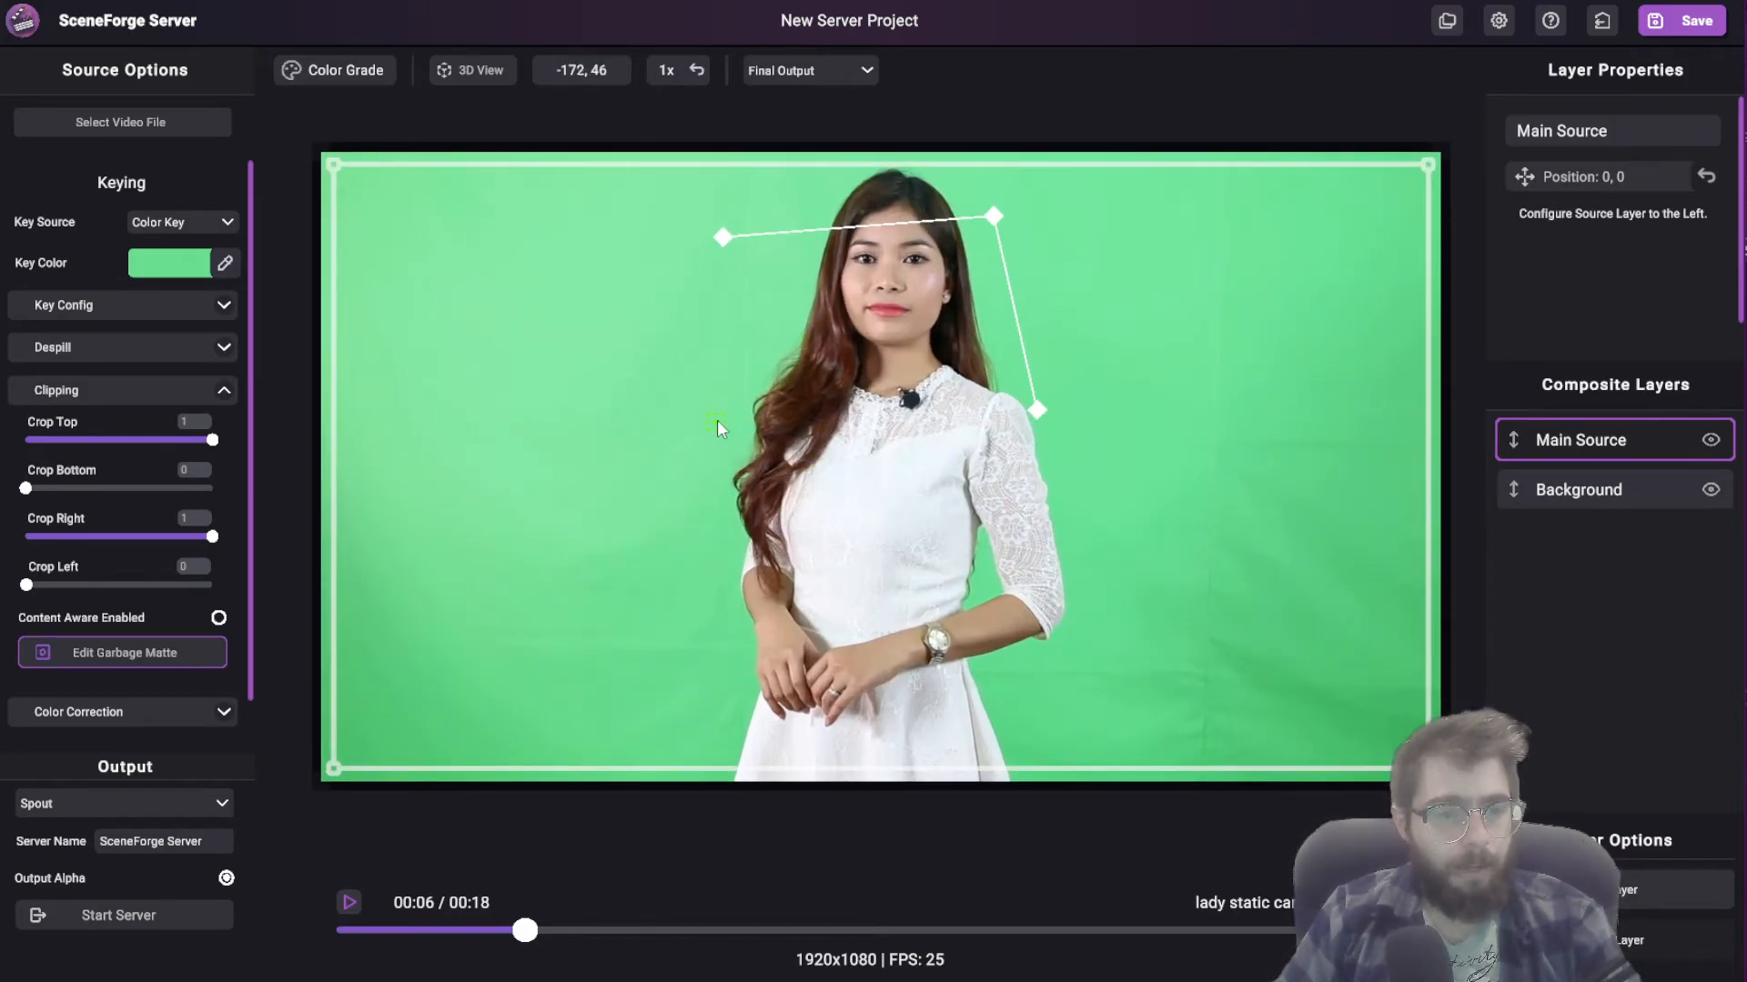
pyautogui.click(705, 458)
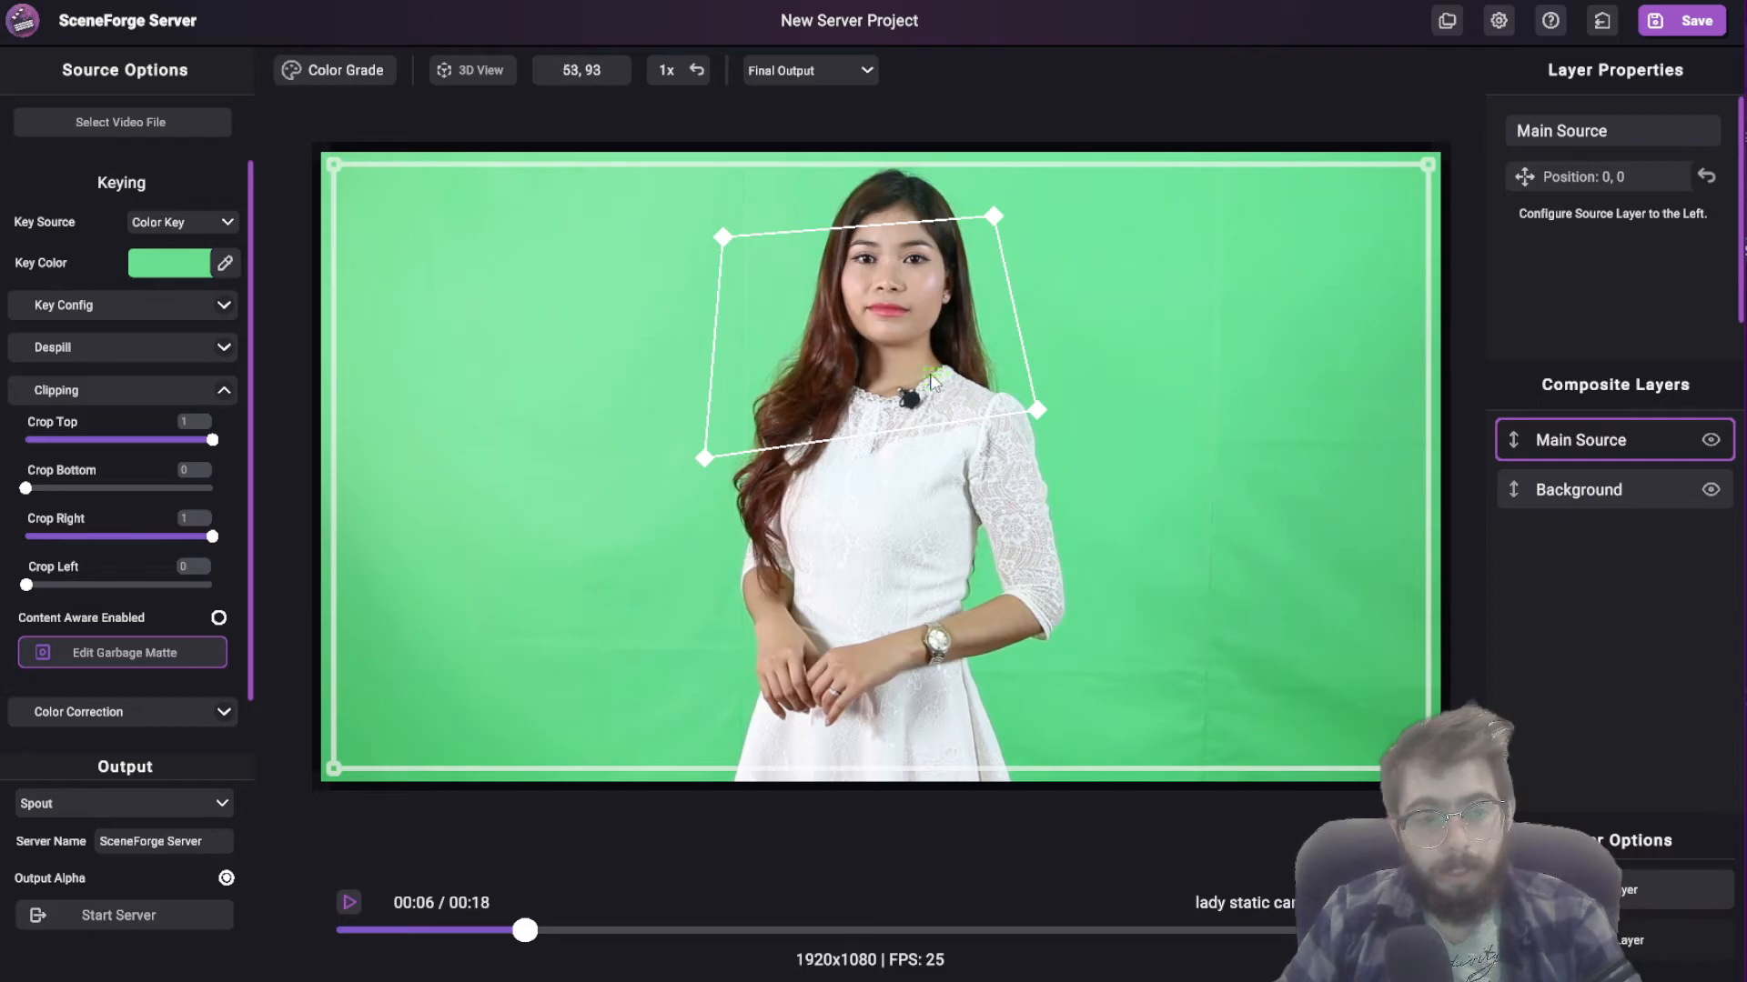
# Step: Insert two more points on the matte's edge and pull them across the woman, finishing by clearing all matte points
pyautogui.click(715, 427)
pyautogui.moveTo(714, 428); pyautogui.dragTo(731, 517)
pyautogui.moveTo(716, 360); pyautogui.dragTo(968, 345)
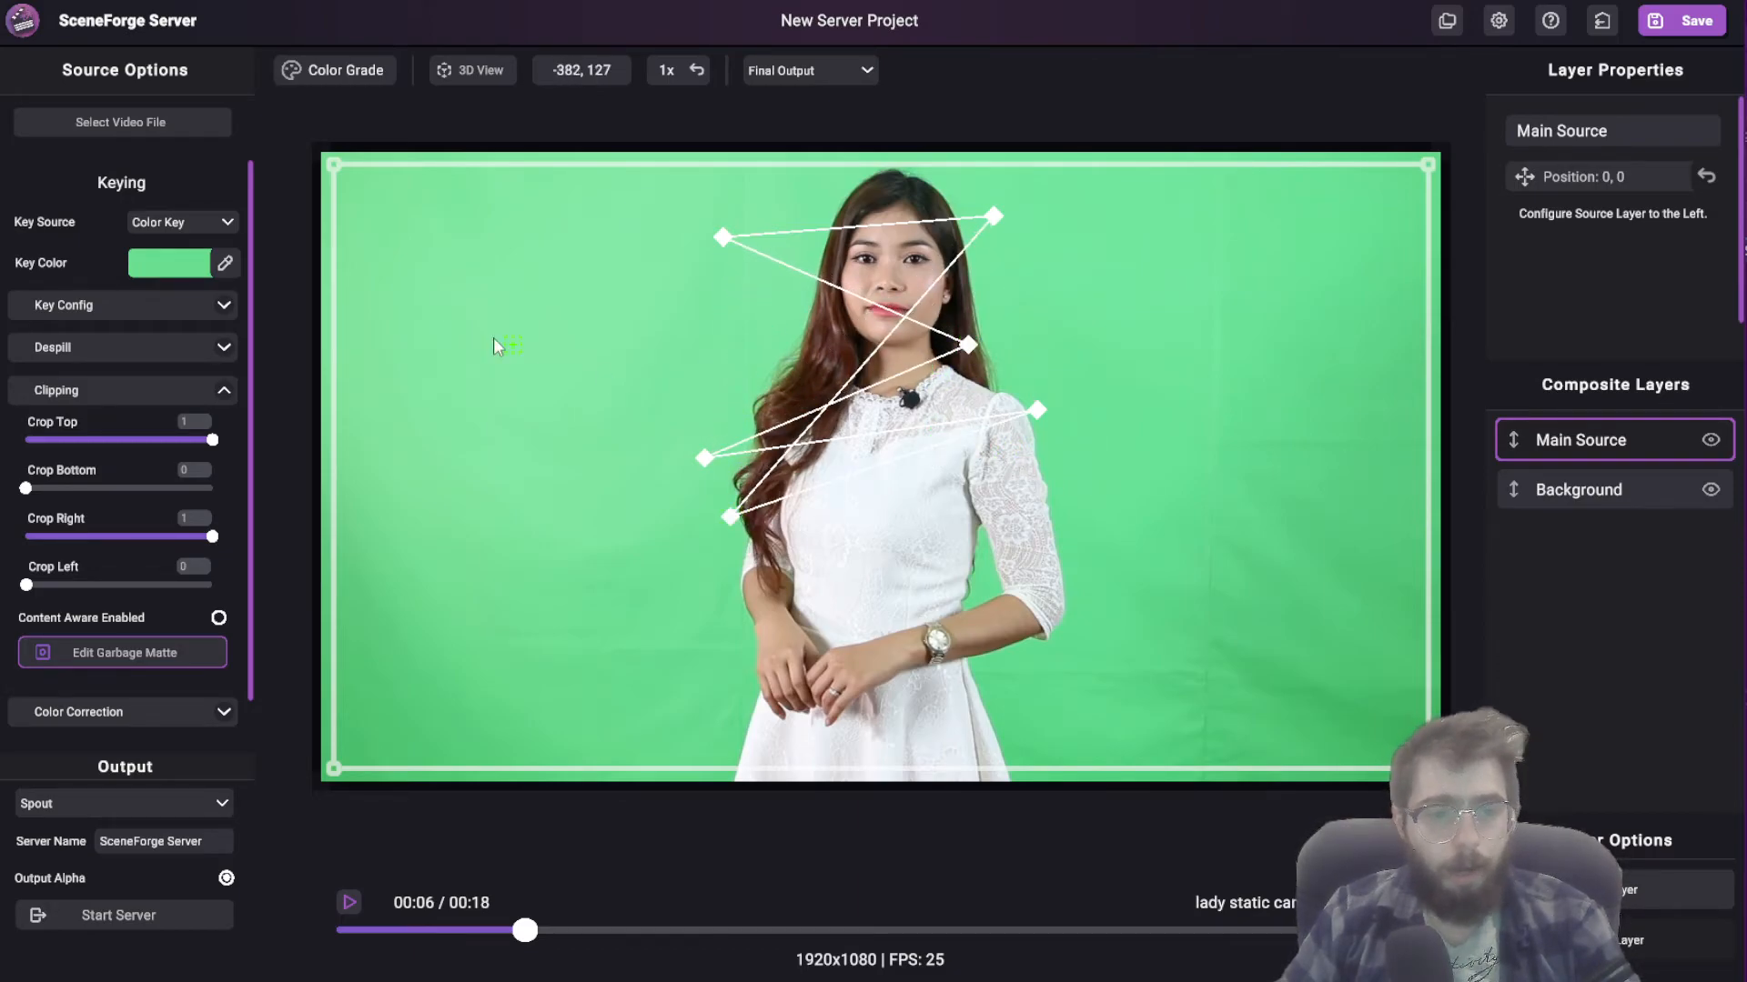
pyautogui.rightClick(1096, 309)
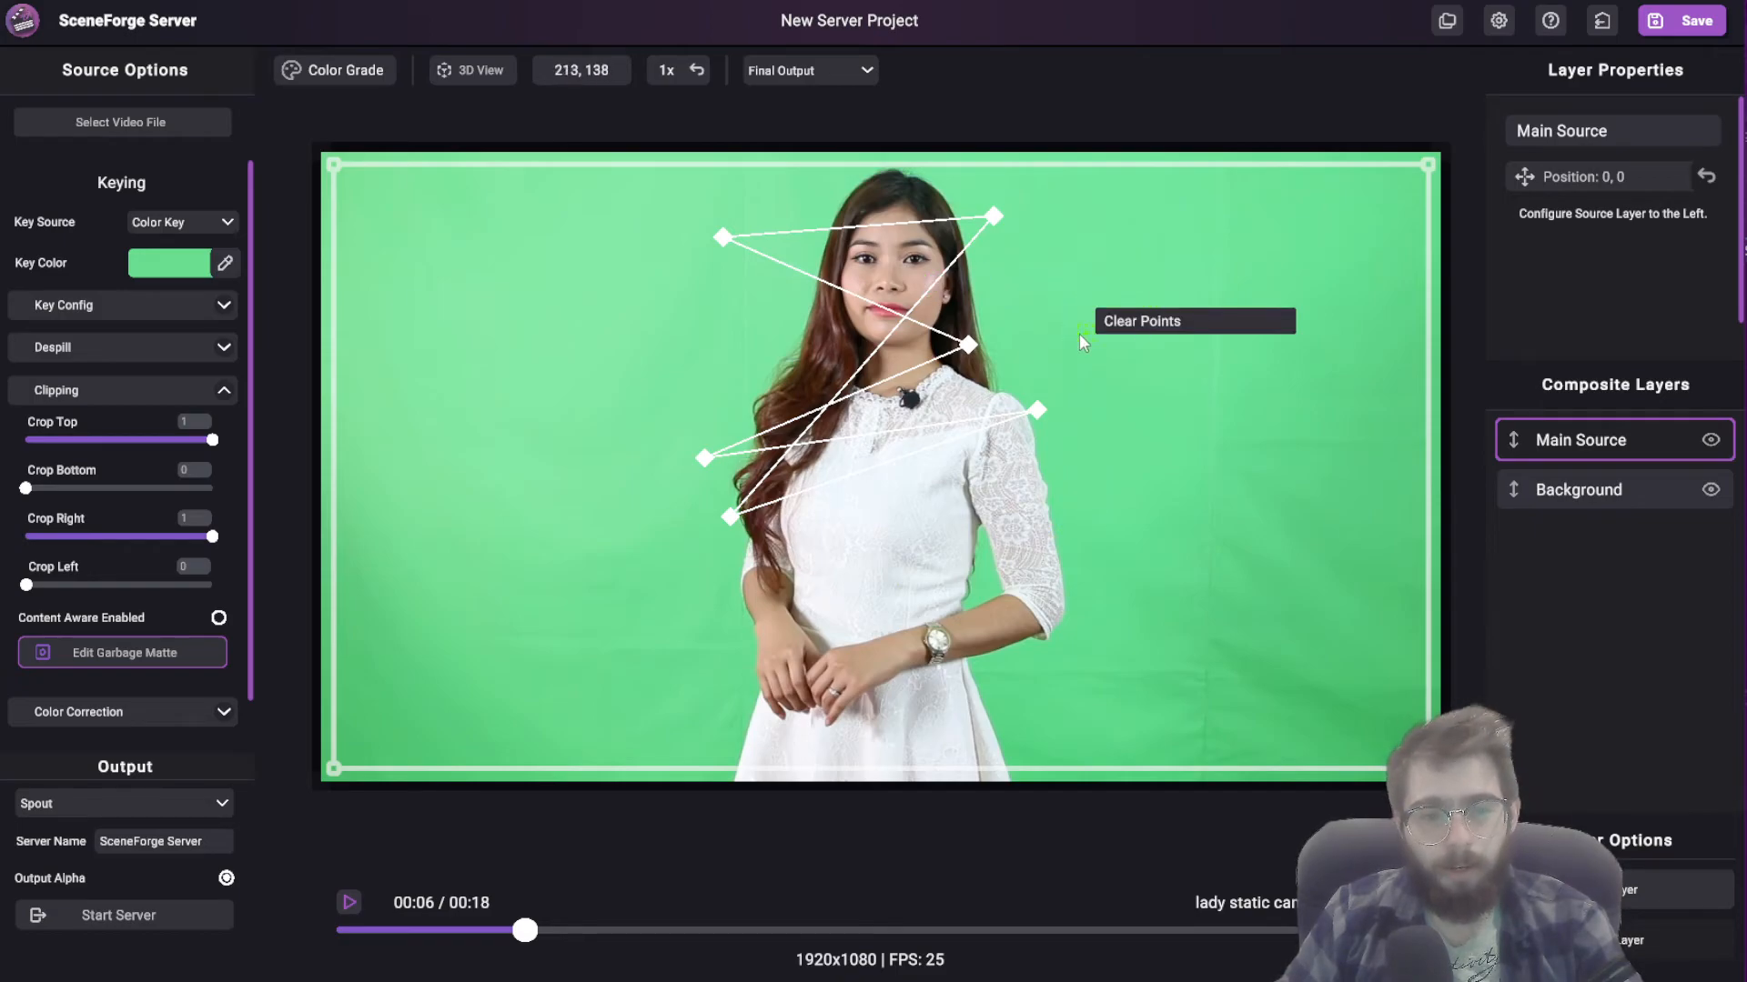
pyautogui.click(1144, 323)
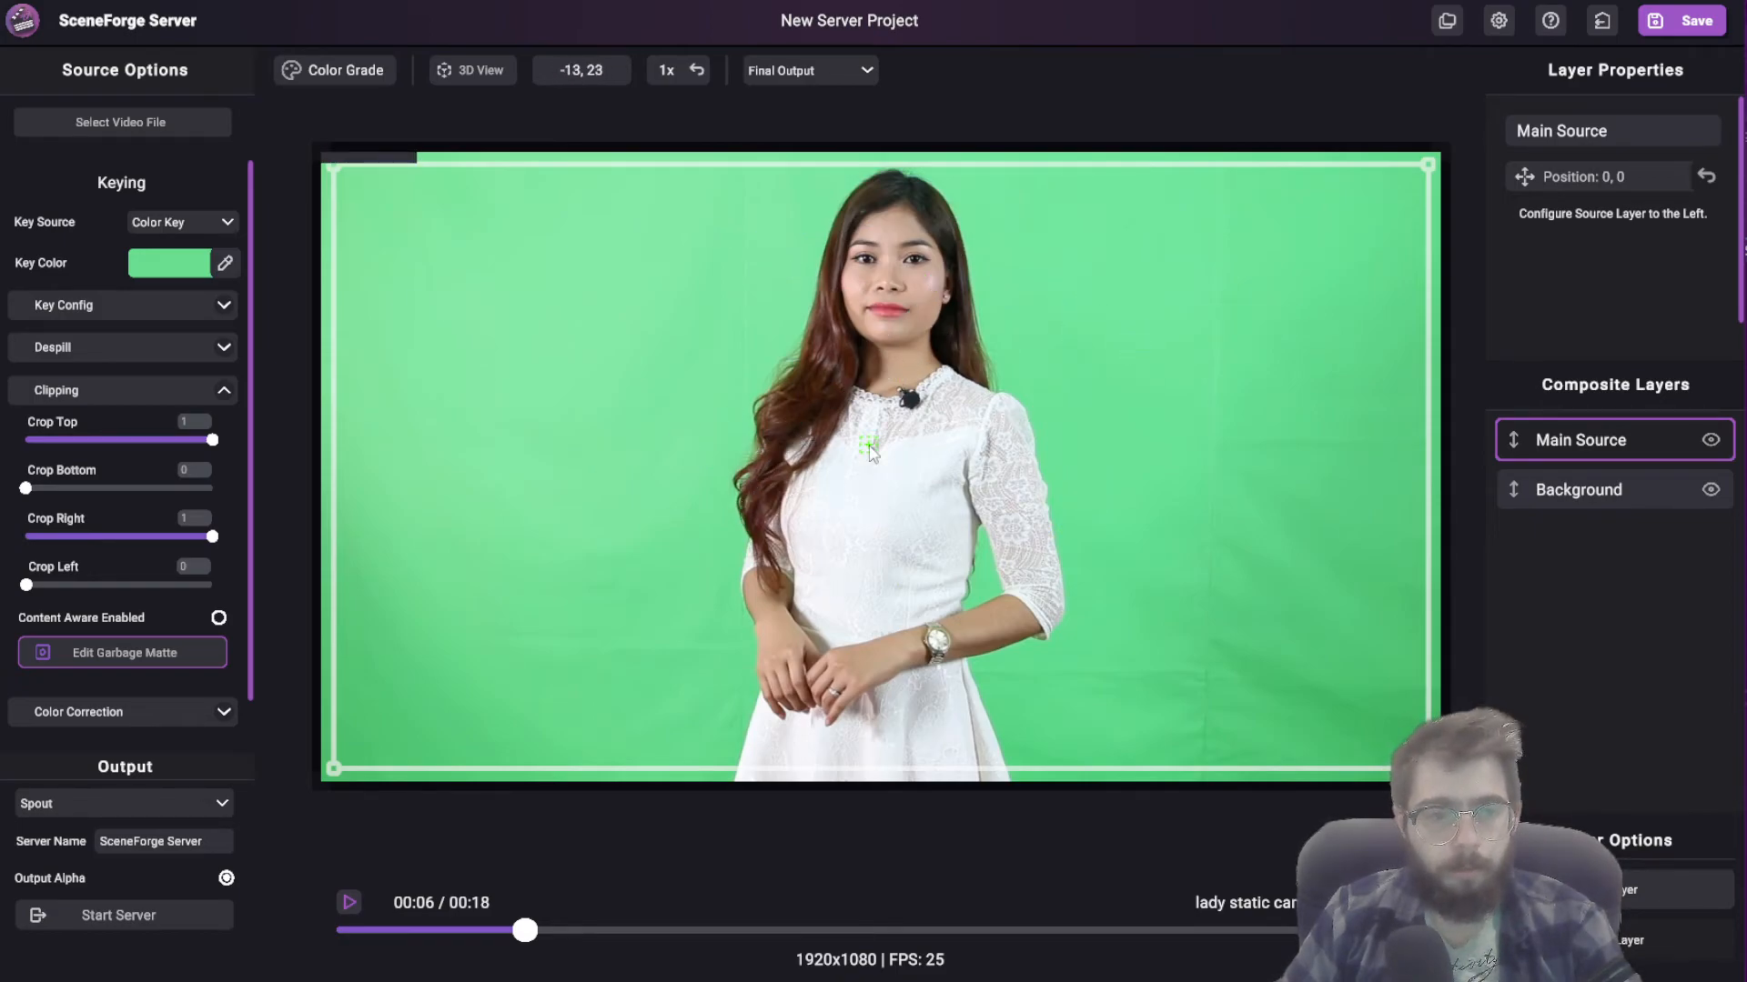
# Step: Draw a four-point garbage matte from the woman's chin height down to her chest, slightly wider than her shoulders
pyautogui.click(756, 318)
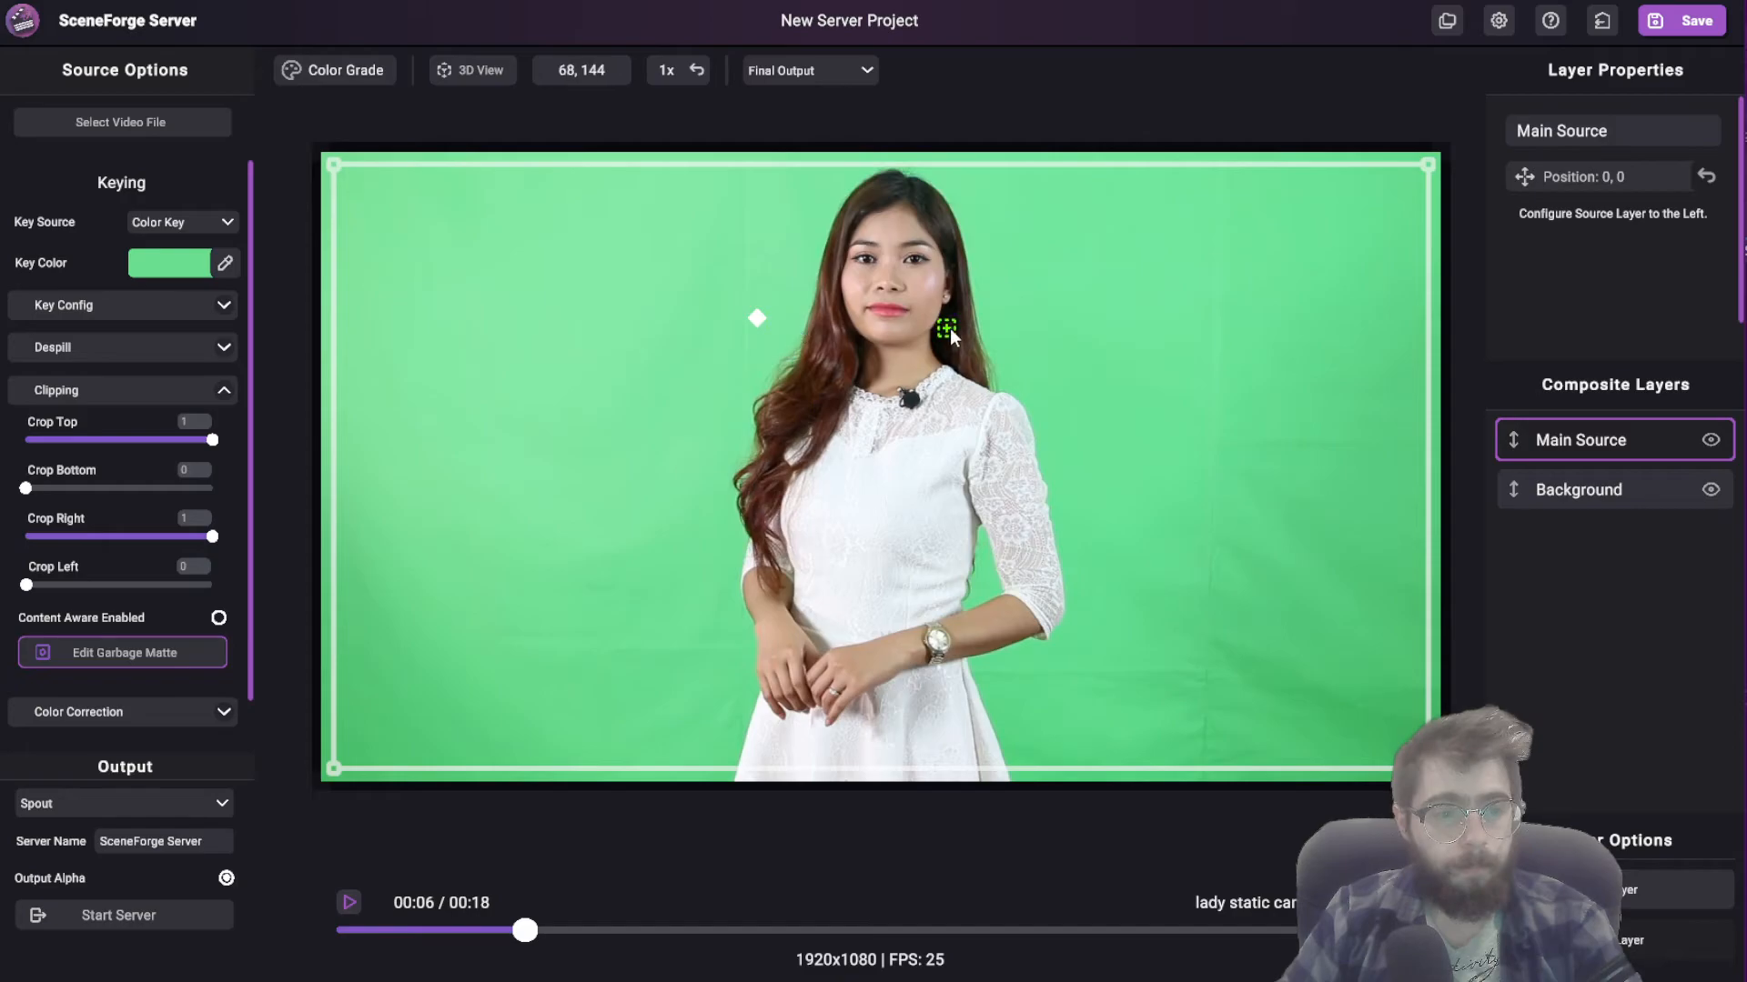
pyautogui.click(1003, 314)
pyautogui.click(1010, 483)
pyautogui.click(754, 487)
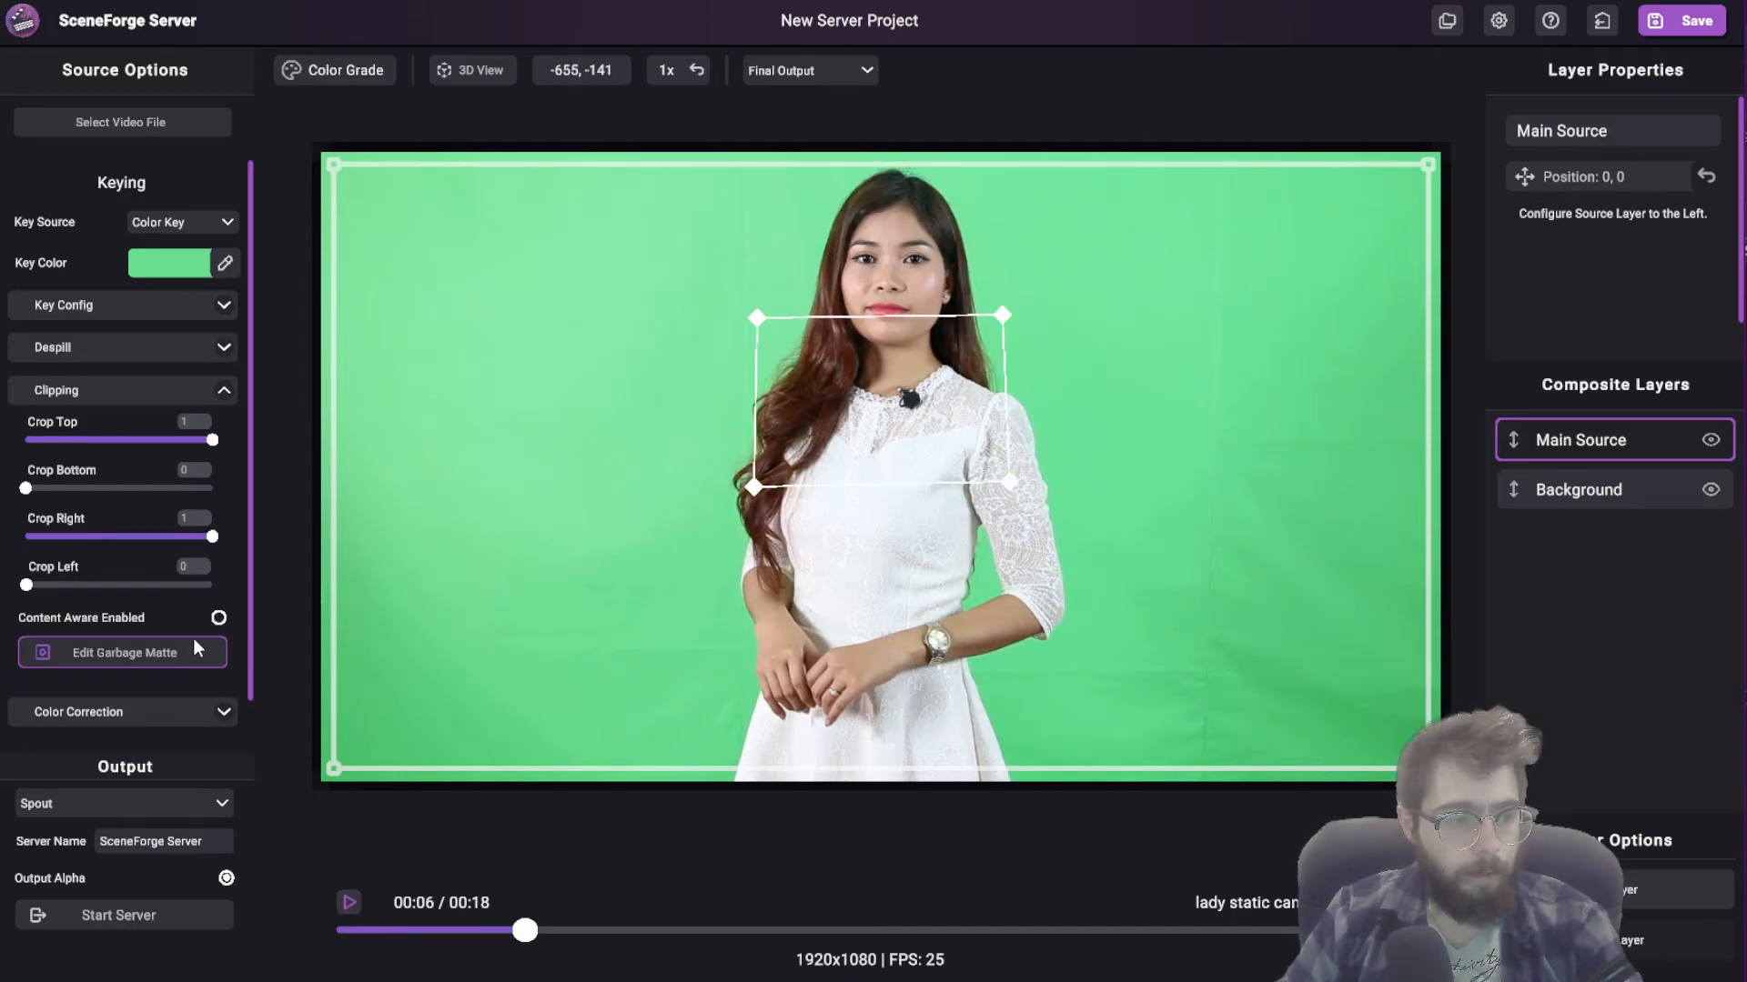
# Step: Raise the matte's two upper points to the top of the woman's head and finish editing the garbage matte
pyautogui.moveTo(756, 315); pyautogui.dragTo(757, 174)
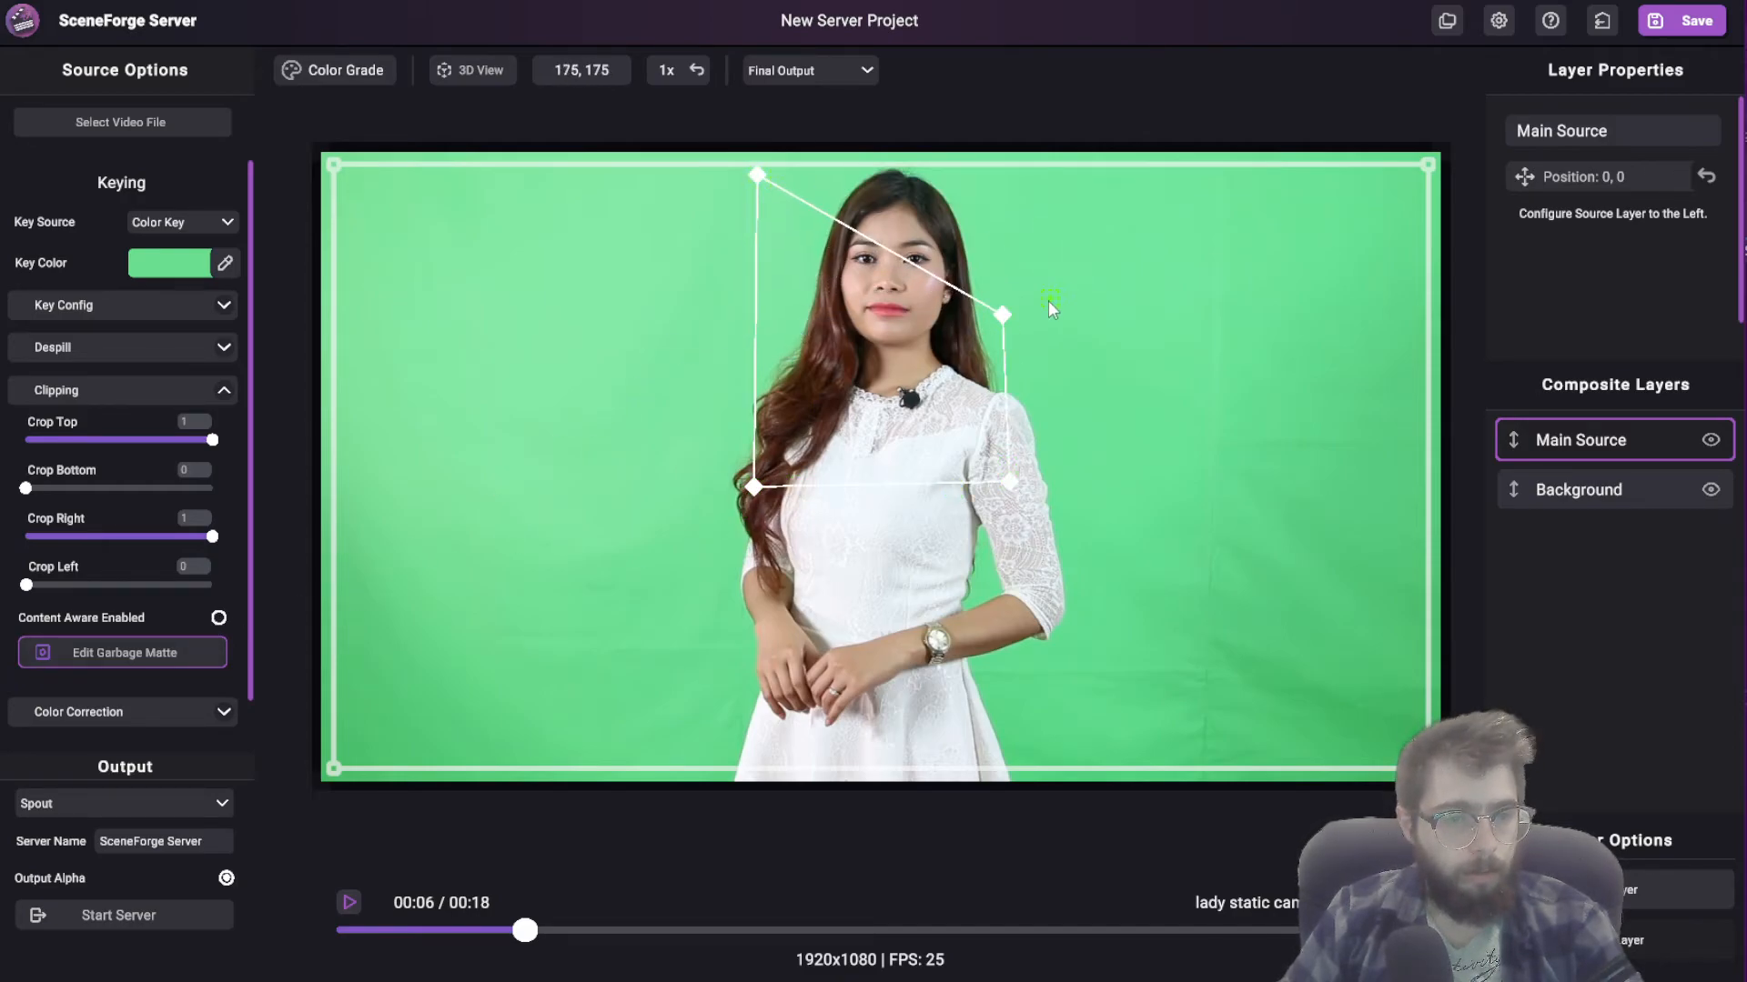
pyautogui.moveTo(1002, 315); pyautogui.dragTo(1018, 186)
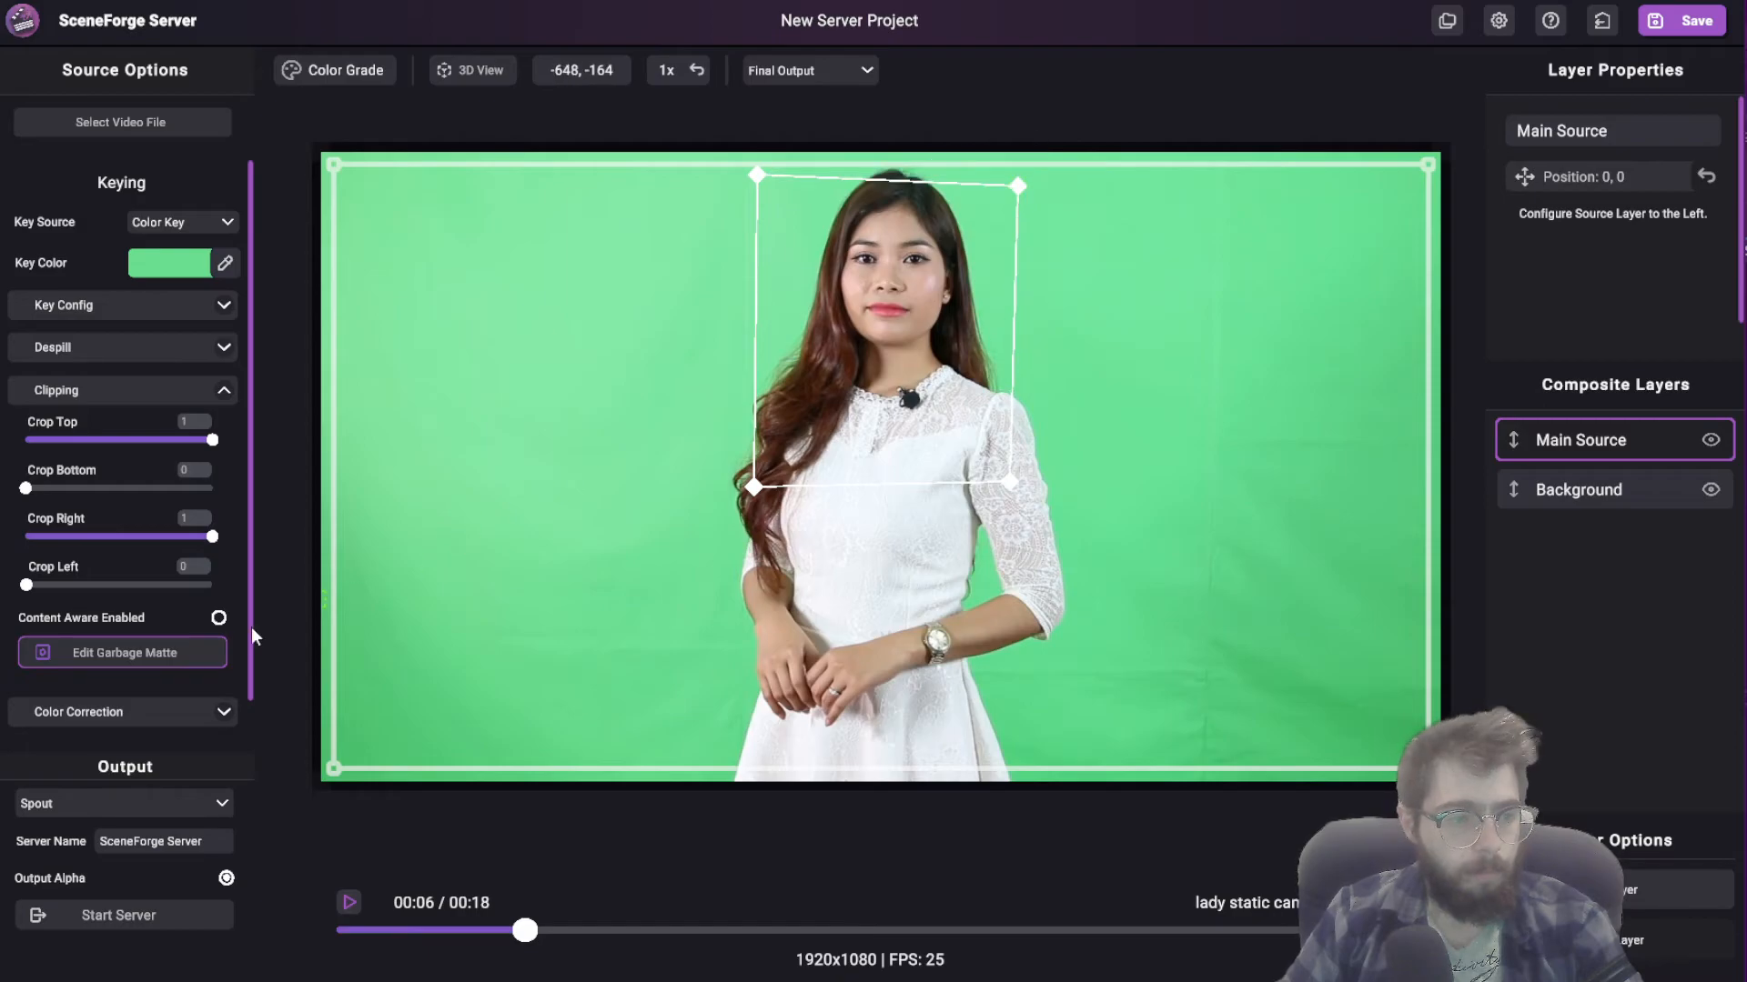
pyautogui.click(205, 657)
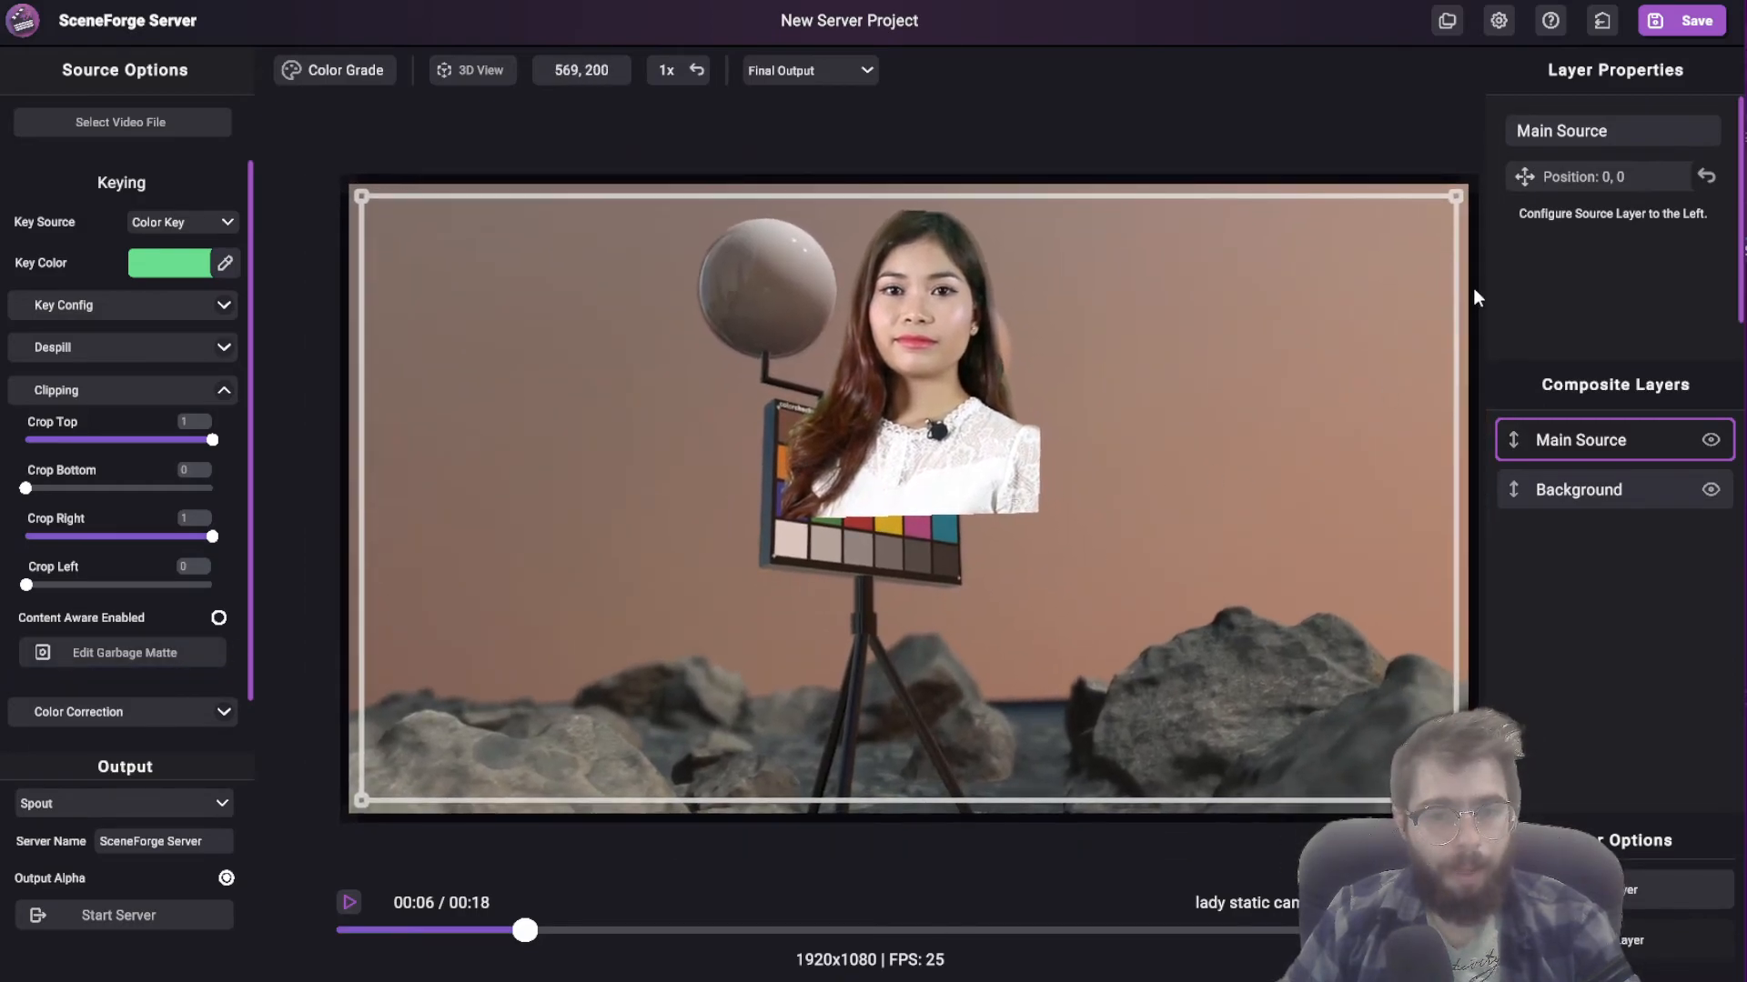
# Step: Reposition the Main Source layer to 706, -514 so the woman sits in the lower-right corner of the background image
pyautogui.click(1561, 178)
pyautogui.moveTo(1061, 392); pyautogui.dragTo(1320, 671)
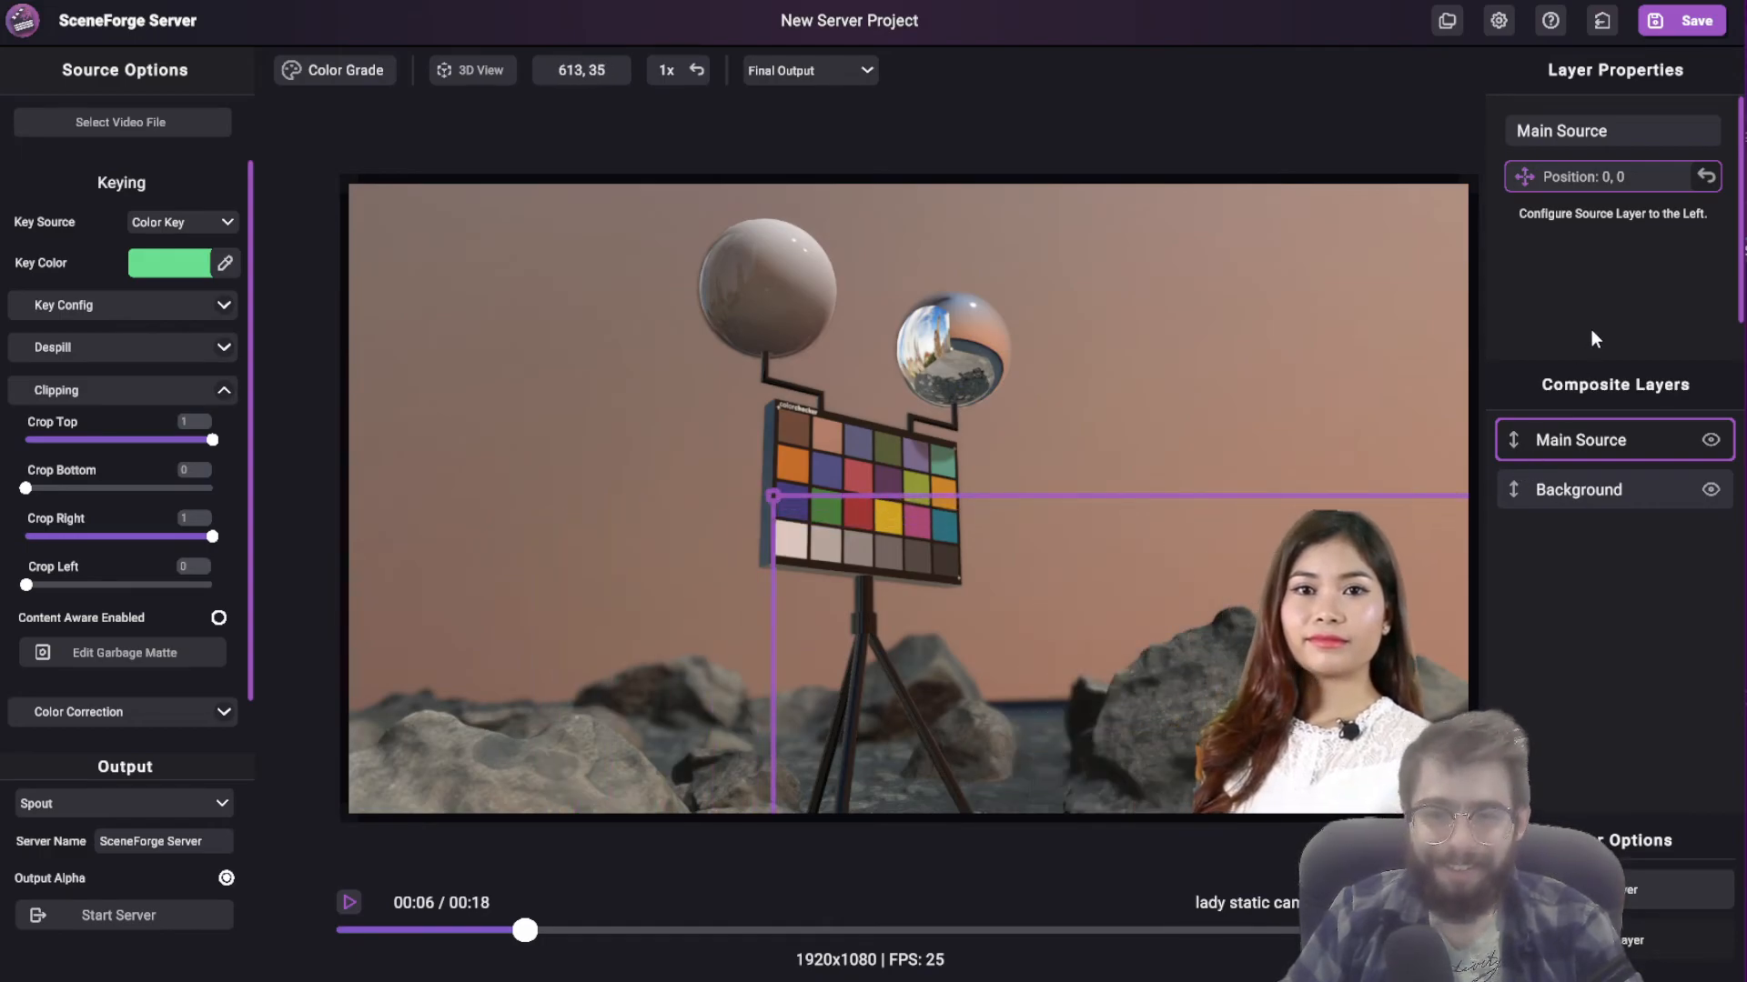
pyautogui.click(1576, 184)
pyautogui.moveTo(1253, 437); pyautogui.dragTo(1108, 384, button='middle')
pyautogui.scroll(-3, 1108, 384)
pyautogui.scroll(2, 1108, 384)
pyautogui.moveTo(982, 523); pyautogui.dragTo(1073, 502, button='middle')
pyautogui.scroll(-2, 1008, 539)
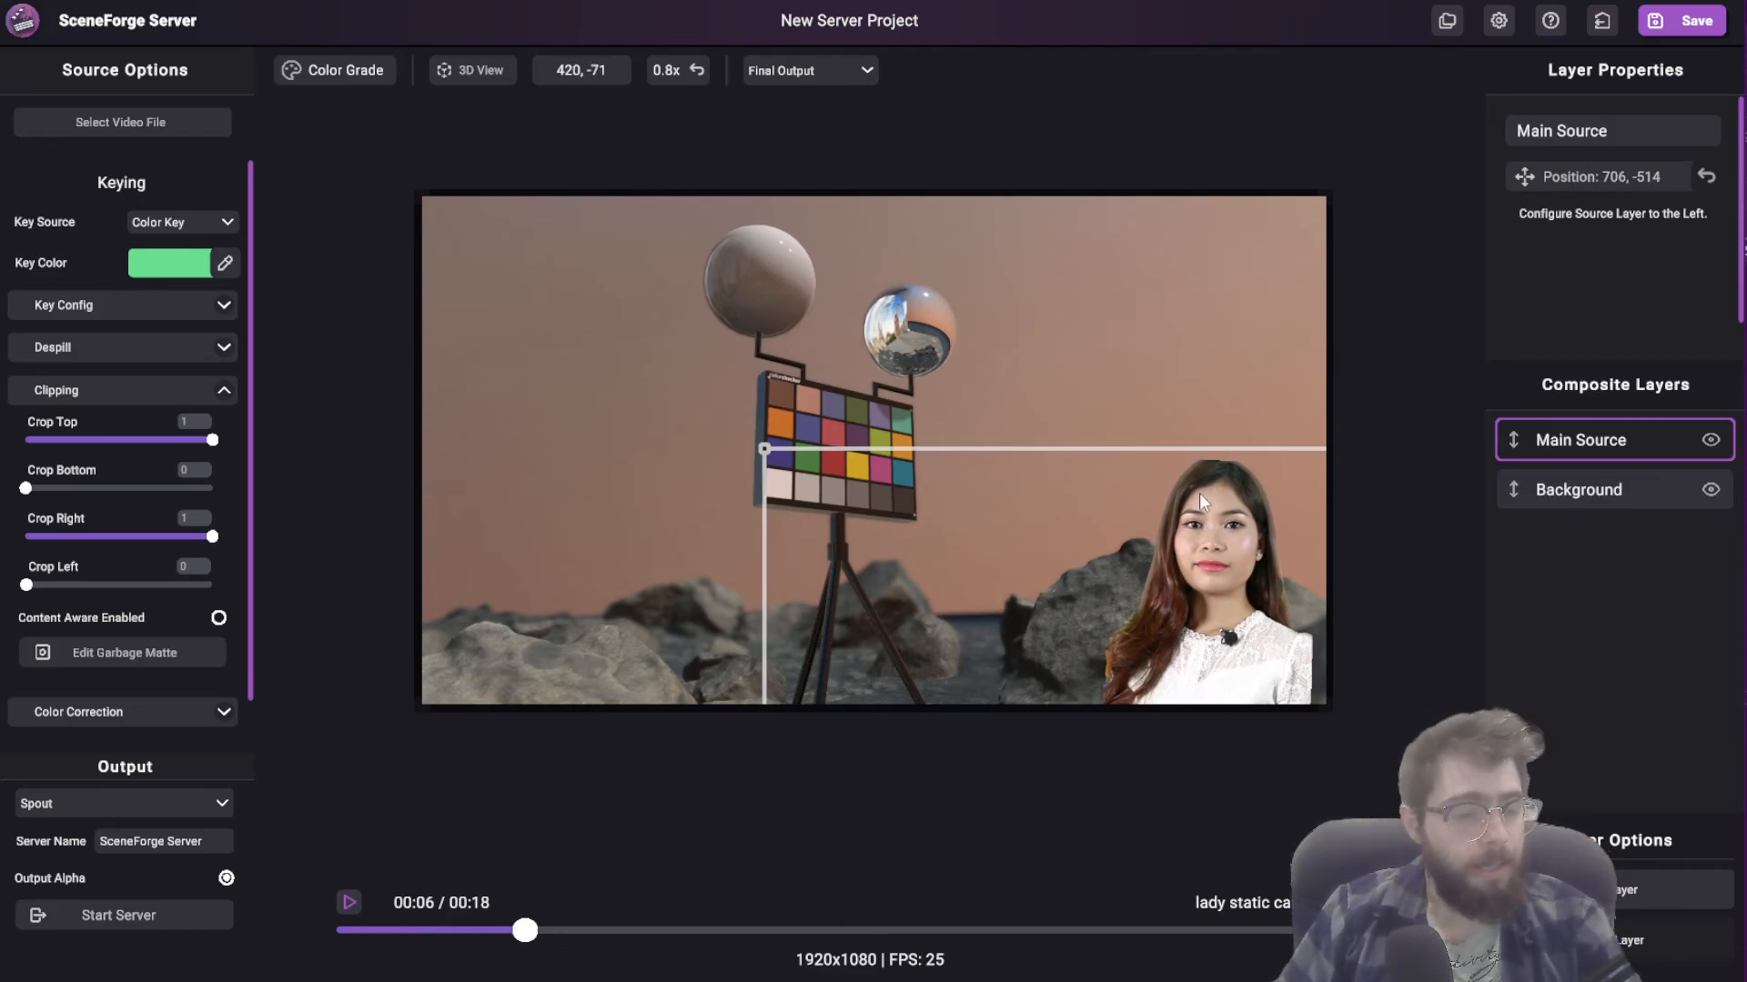
# Step: Scrub through the clip to check the matted woman over the background, stopping slightly past the earlier frame
pyautogui.moveTo(938, 930); pyautogui.dragTo(571, 930)
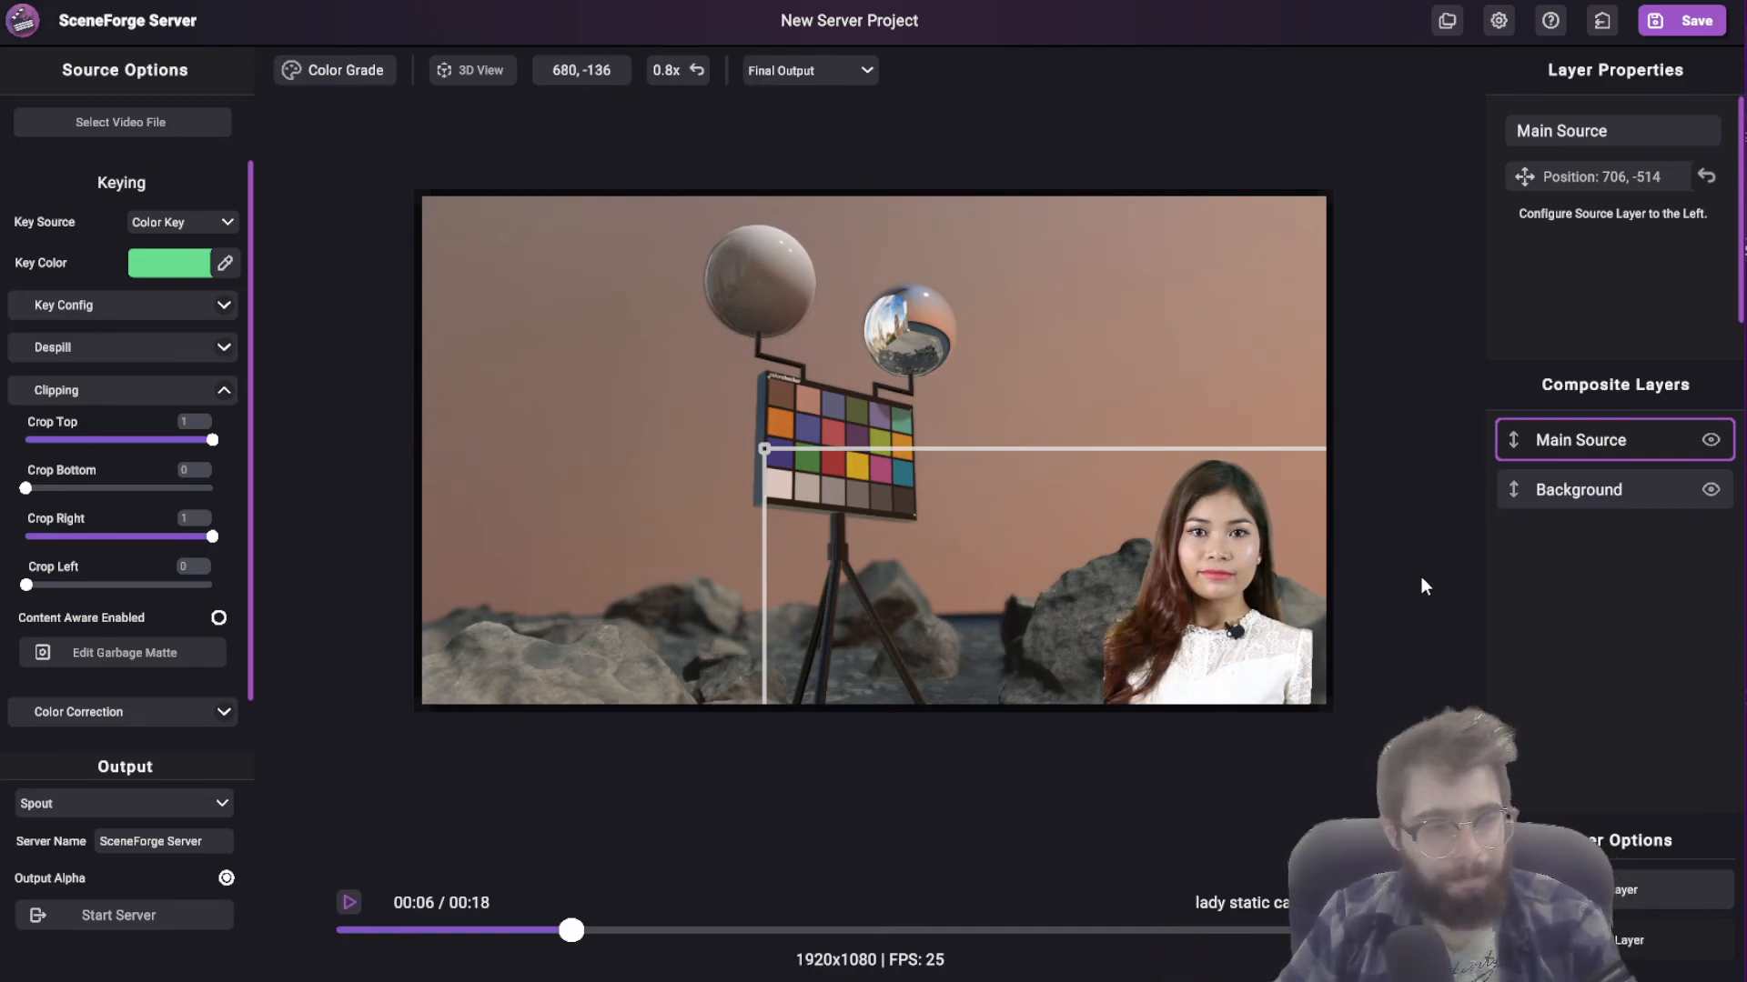
pyautogui.moveTo(1033, 542); pyautogui.dragTo(1106, 532)
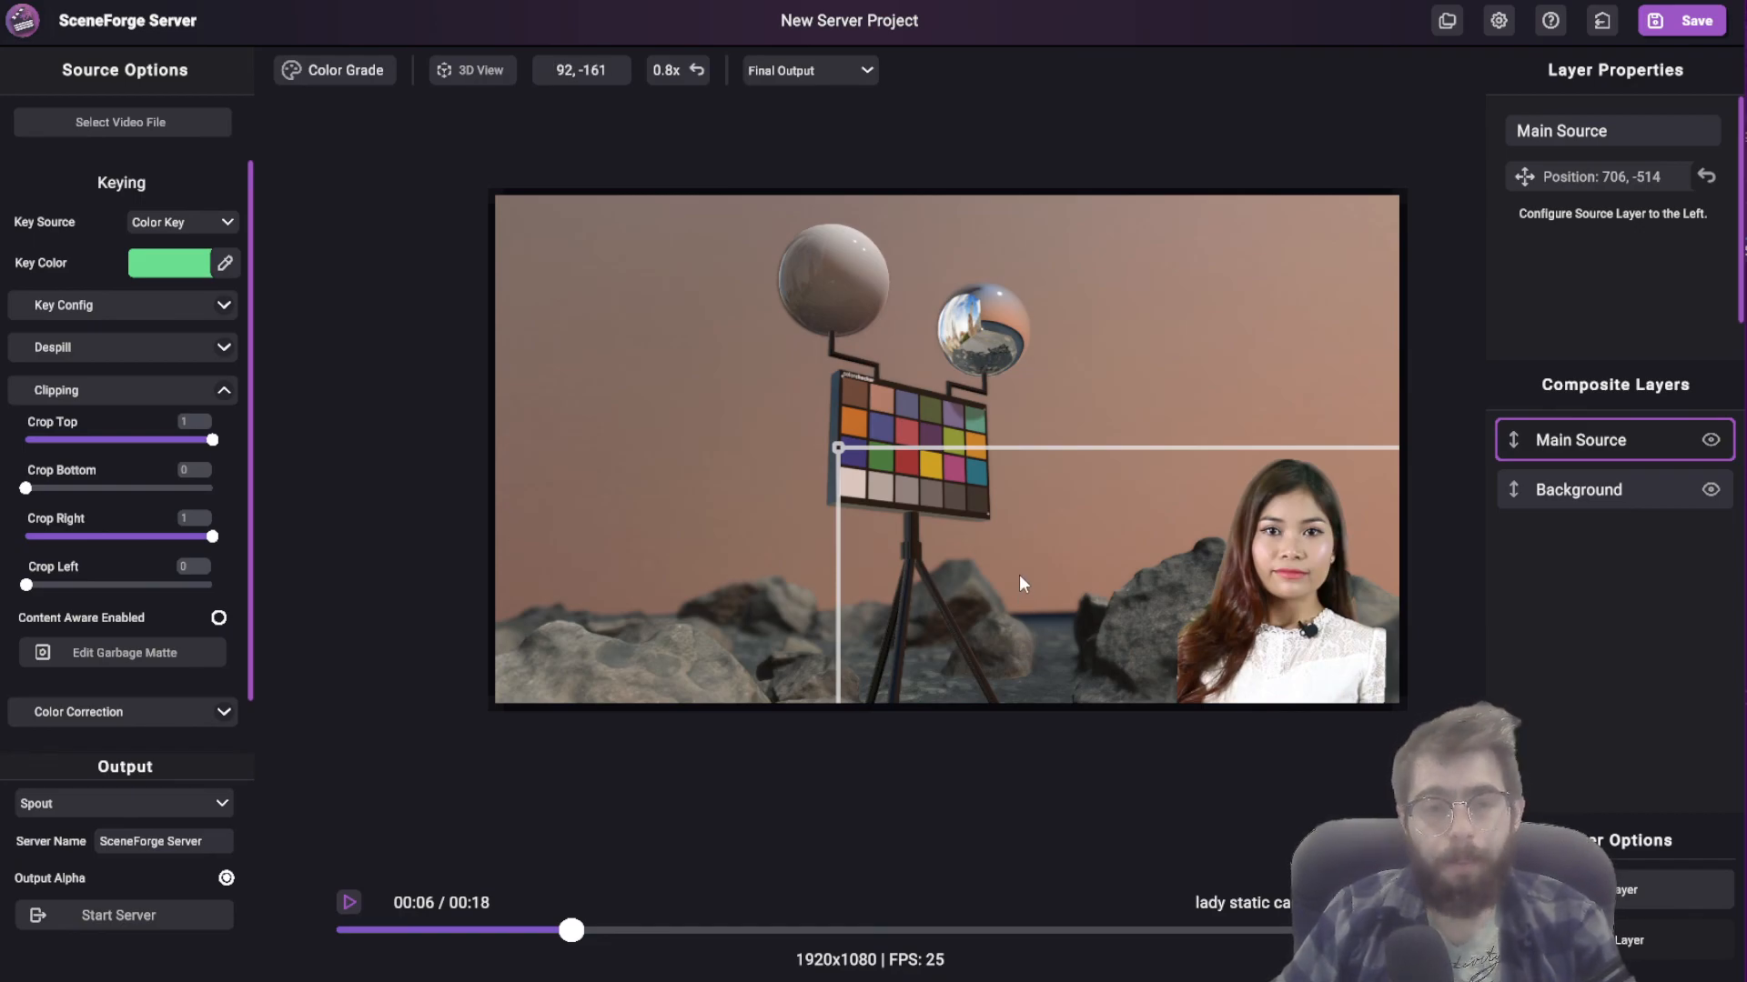
pyautogui.moveTo(985, 479); pyautogui.dragTo(920, 523, button='middle')
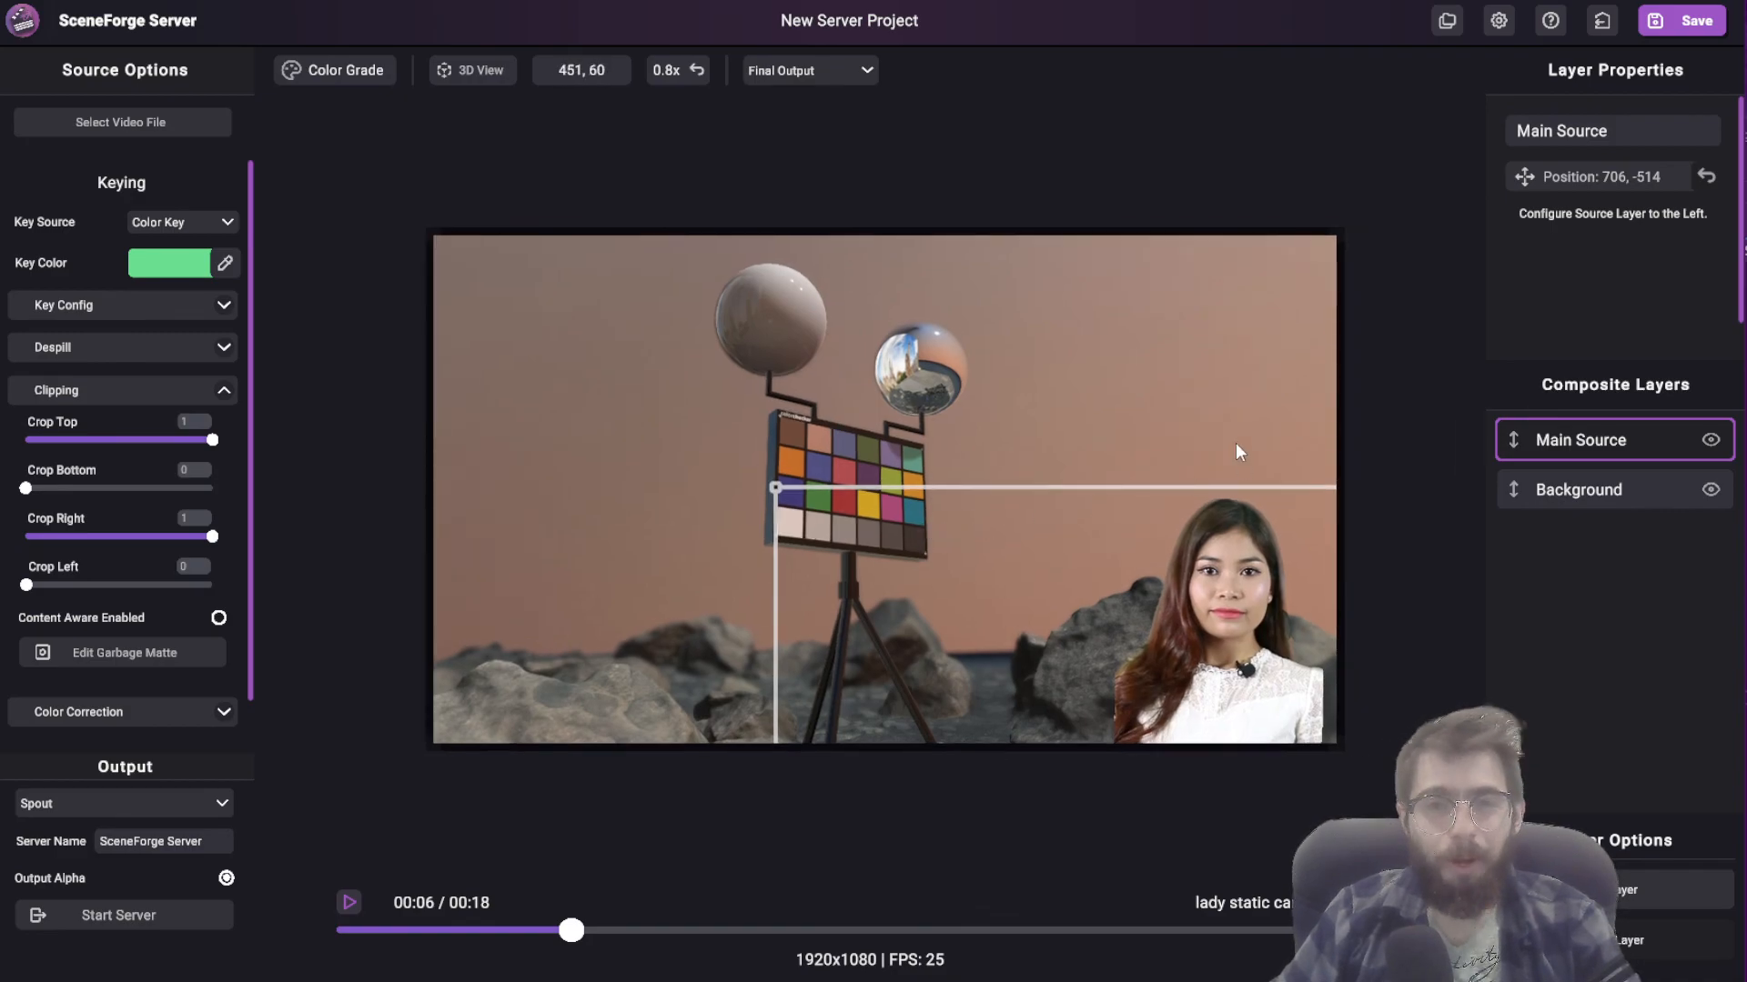